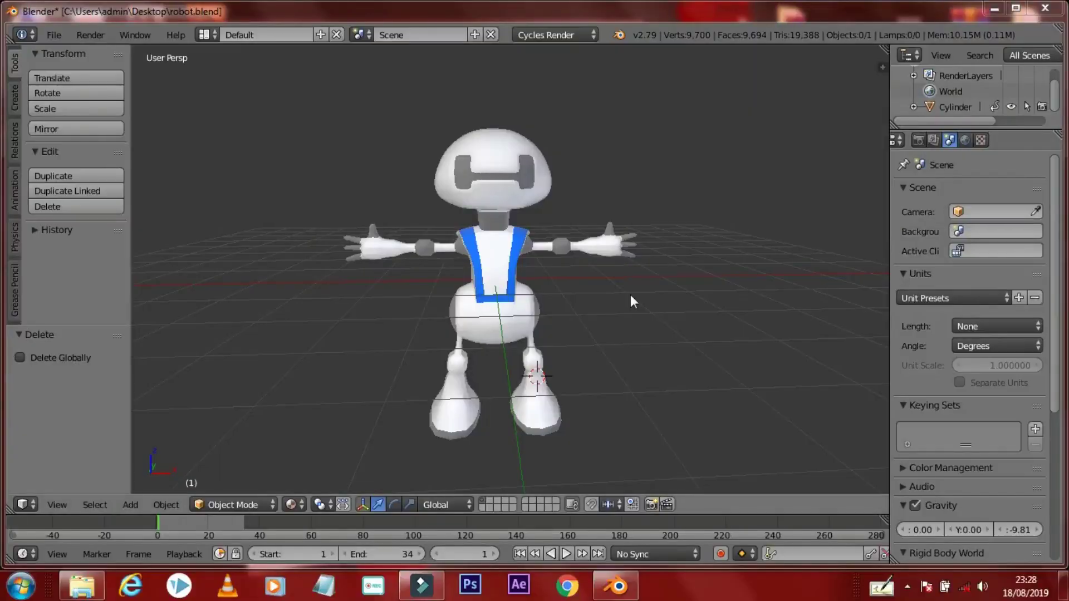
# - Orbit around the robot and select its mesh to show the Mirror, Subdivision and Armature modifiers
pyautogui.moveTo(577, 317)
pyautogui.mouseDown(button='middle')
pyautogui.moveTo(533, 308)
pyautogui.moveTo(574, 310)
pyautogui.moveTo(573, 322)
pyautogui.moveTo(520, 256)
pyautogui.mouseUp(button='middle')
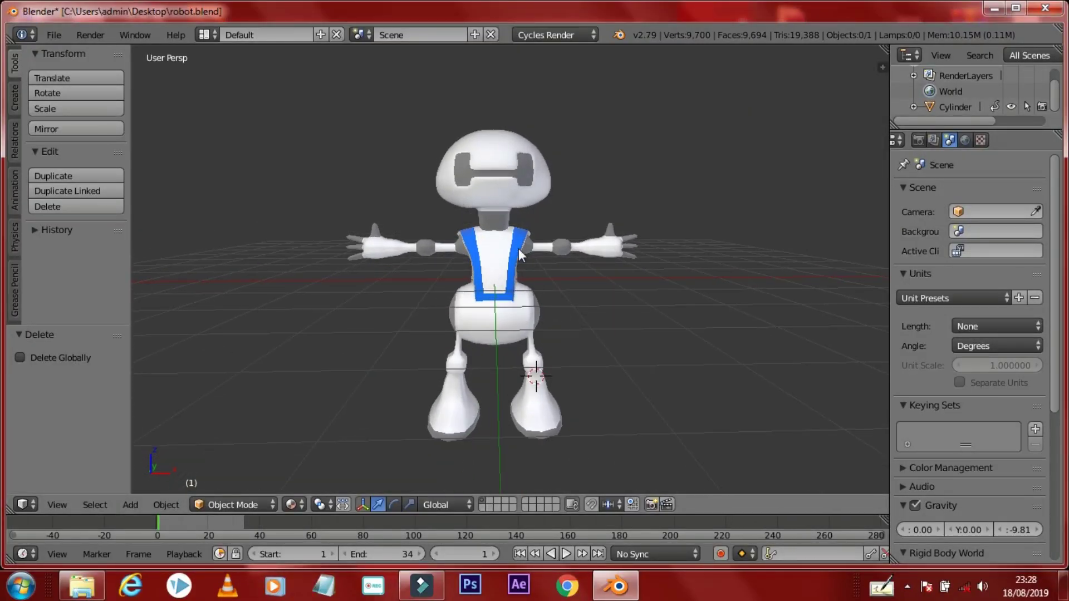
pyautogui.rightClick(500, 164)
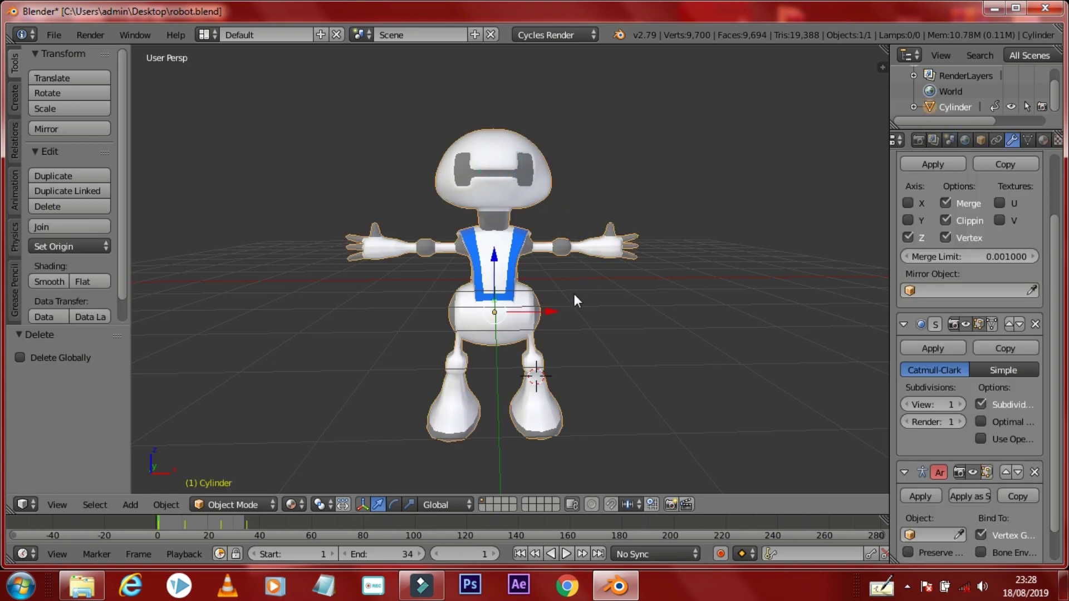
pyautogui.hotkey('shift', 'a')
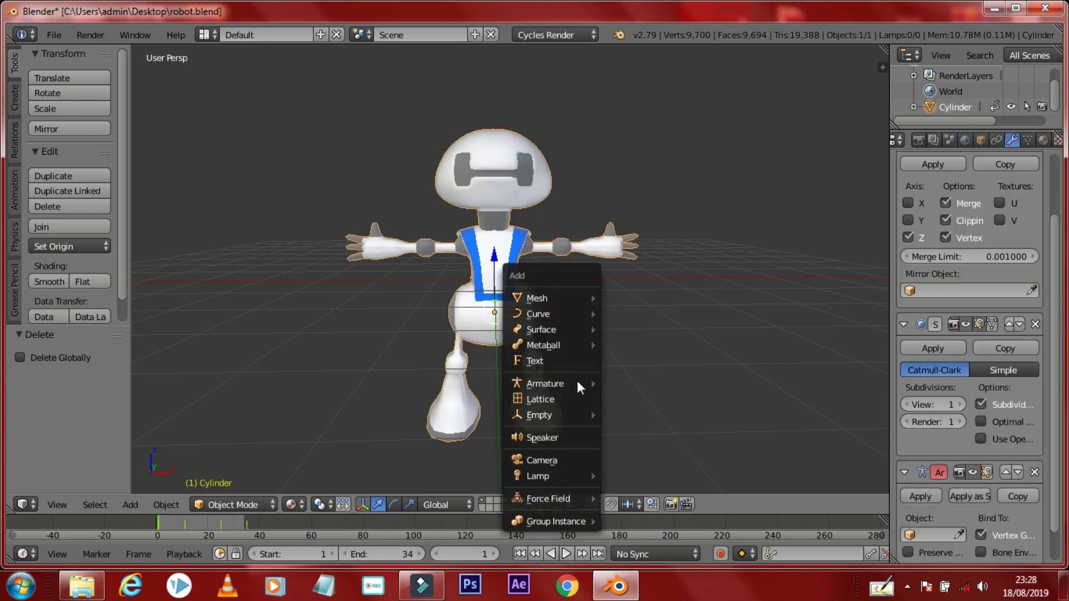
pyautogui.moveTo(544, 383)
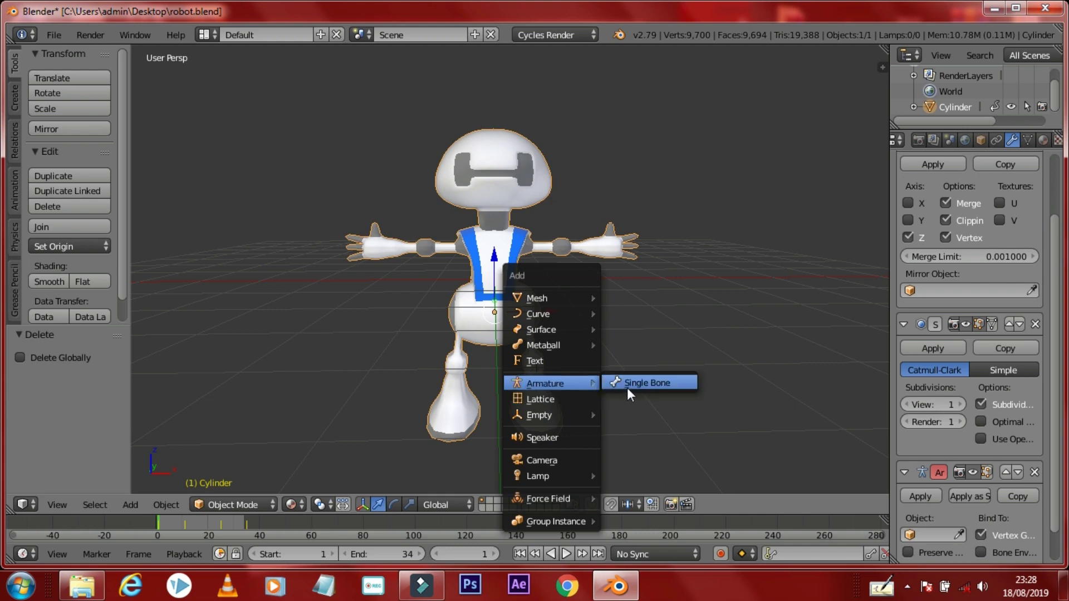
# - Add a single-bone armature at the robot's leg and scale it to 1.44
pyautogui.click(627, 388)
pyautogui.moveTo(613, 355); pyautogui.dragTo(582, 379, button='middle')
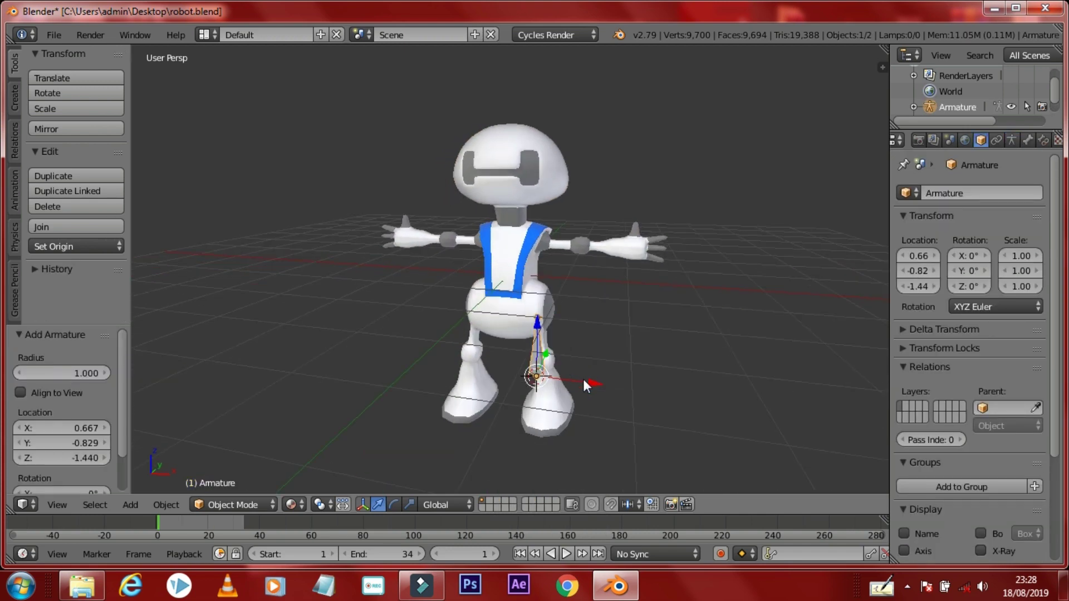
pyautogui.moveTo(582, 379); pyautogui.dragTo(529, 381)
pyautogui.press('a')
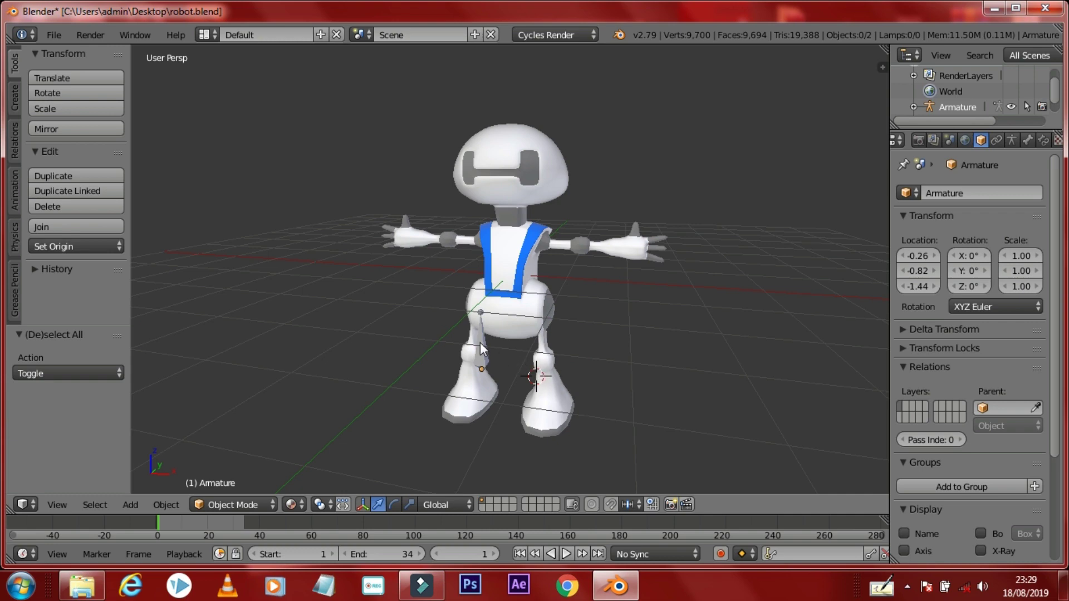
pyautogui.rightClick(484, 352)
pyautogui.press('s')
pyautogui.click(515, 366)
# - Shift the armature 0.288 along Y and show its Armature data settings
pyautogui.moveTo(520, 355)
pyautogui.mouseDown(button='middle')
pyautogui.moveTo(463, 357)
pyautogui.moveTo(491, 370)
pyautogui.mouseUp(button='middle')
pyautogui.press('g')
pyautogui.press('y')
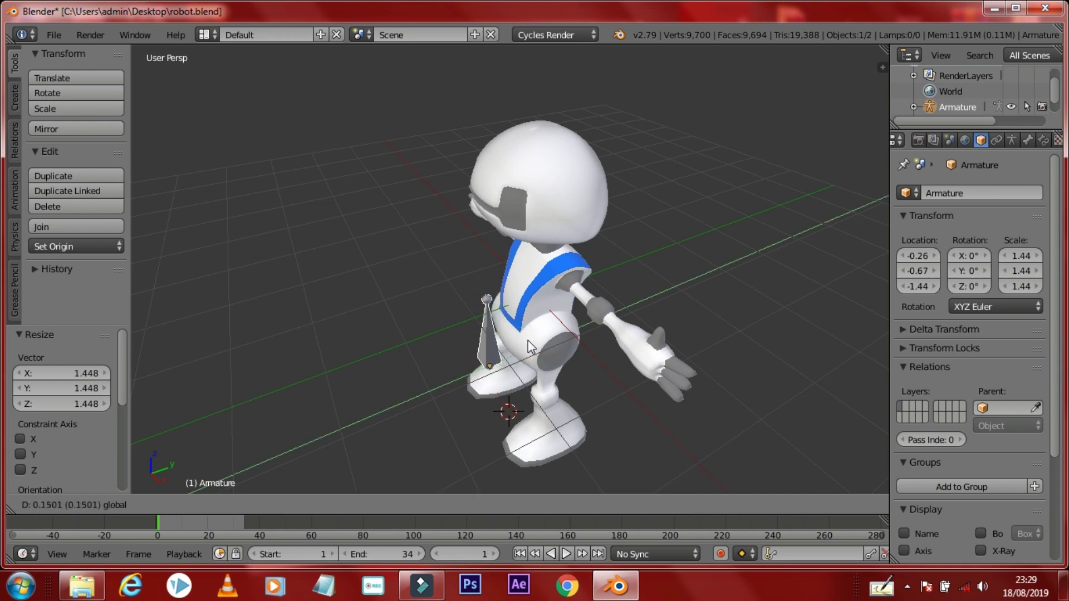
pyautogui.click(532, 340)
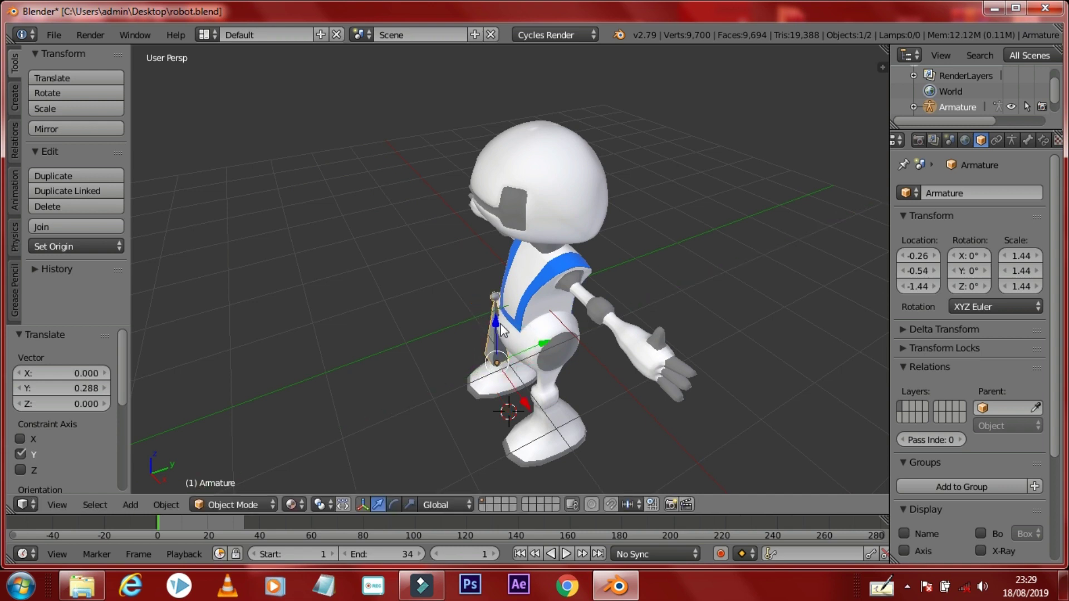
pyautogui.click(1013, 140)
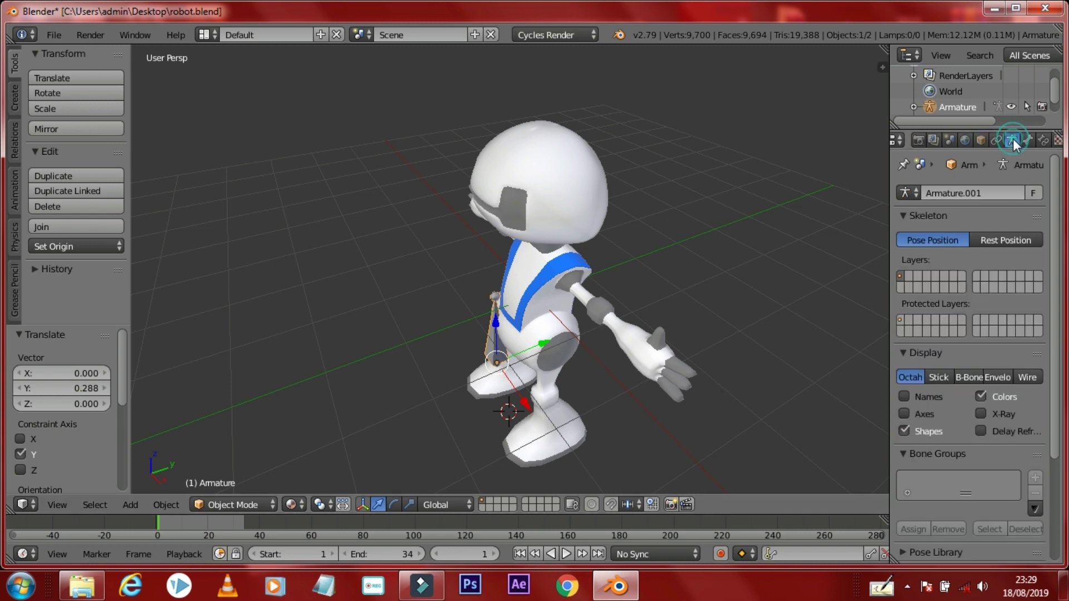
# - Enable X-Ray for the armature and raise the bone 0.483 along Z into the torso
pyautogui.click(981, 416)
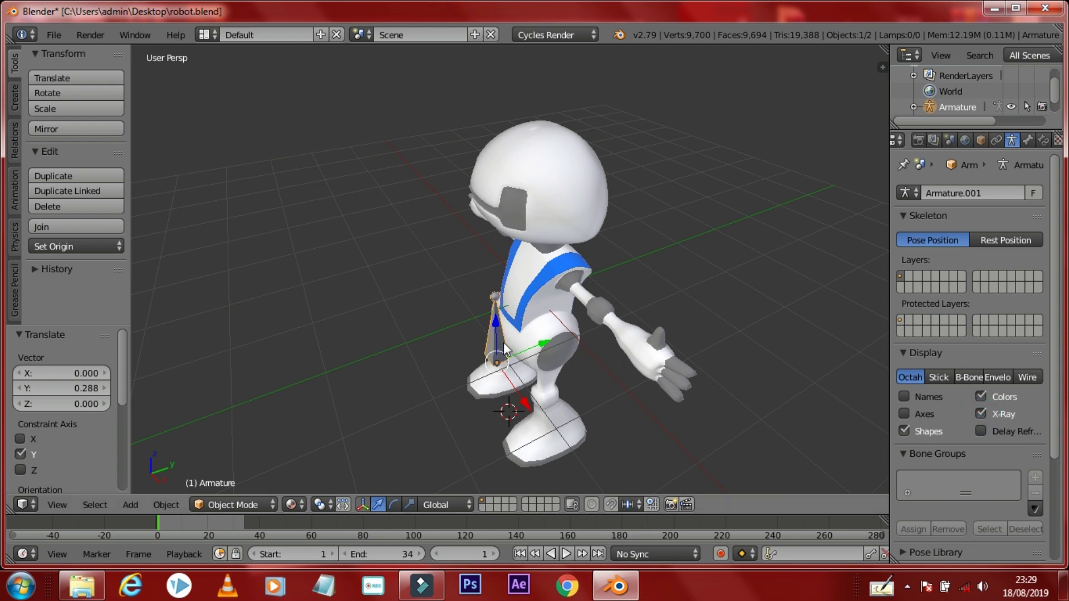
pyautogui.moveTo(540, 341); pyautogui.dragTo(571, 325)
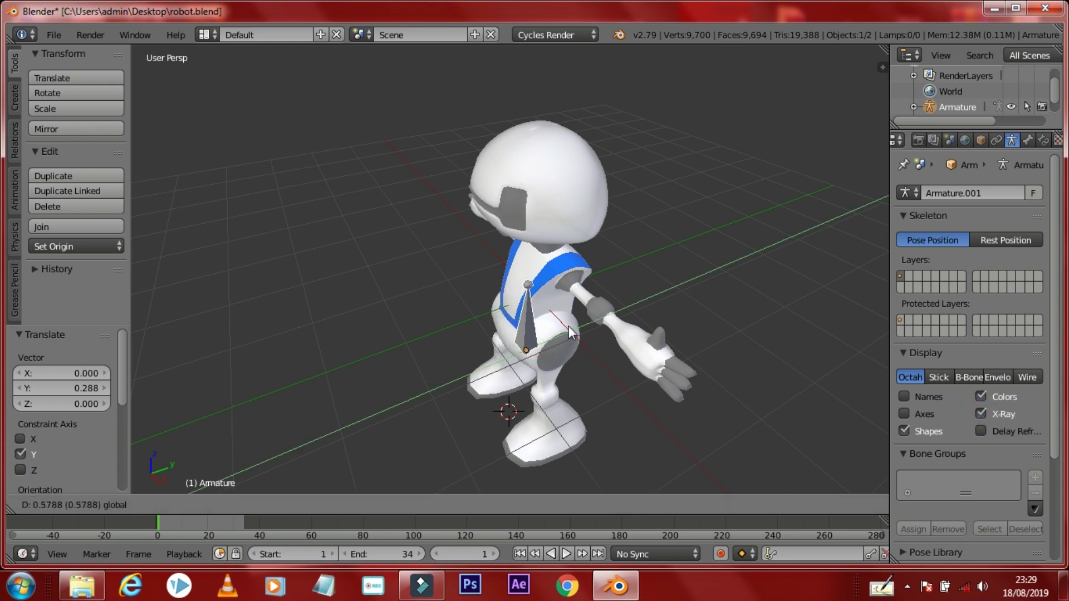
pyautogui.moveTo(572, 325); pyautogui.dragTo(600, 333, button='middle')
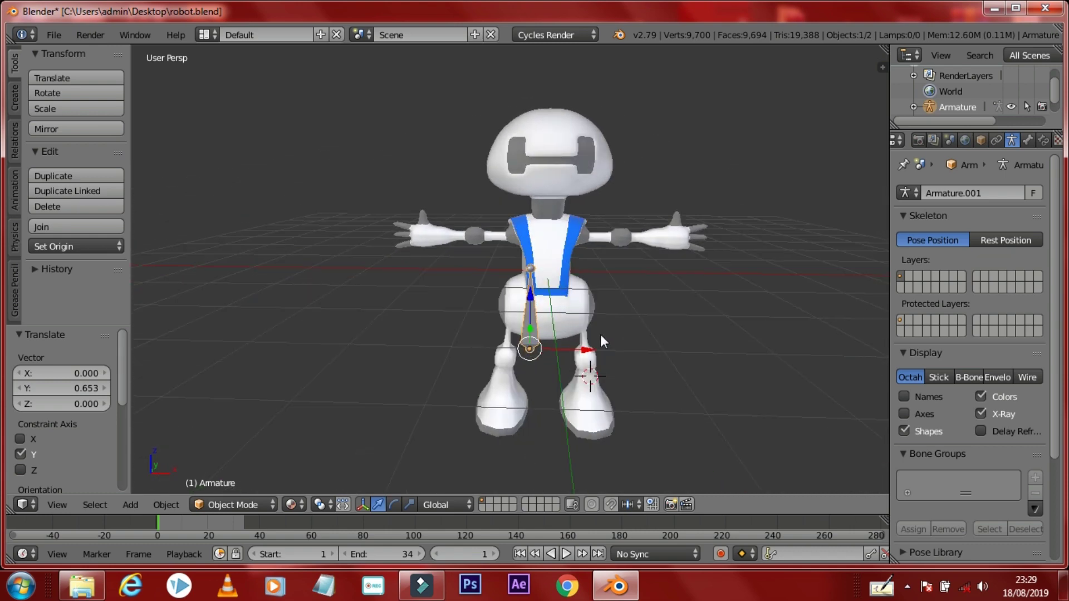
pyautogui.press('g')
pyautogui.press('y')
pyautogui.press('z')
pyautogui.click(545, 275)
# - Scale the bone down to 0.838 and reselect the armature
pyautogui.moveTo(546, 275)
pyautogui.mouseDown(button='middle')
pyautogui.moveTo(686, 292)
pyautogui.moveTo(814, 279)
pyautogui.moveTo(208, 392)
pyautogui.moveTo(507, 287)
pyautogui.mouseUp(button='middle')
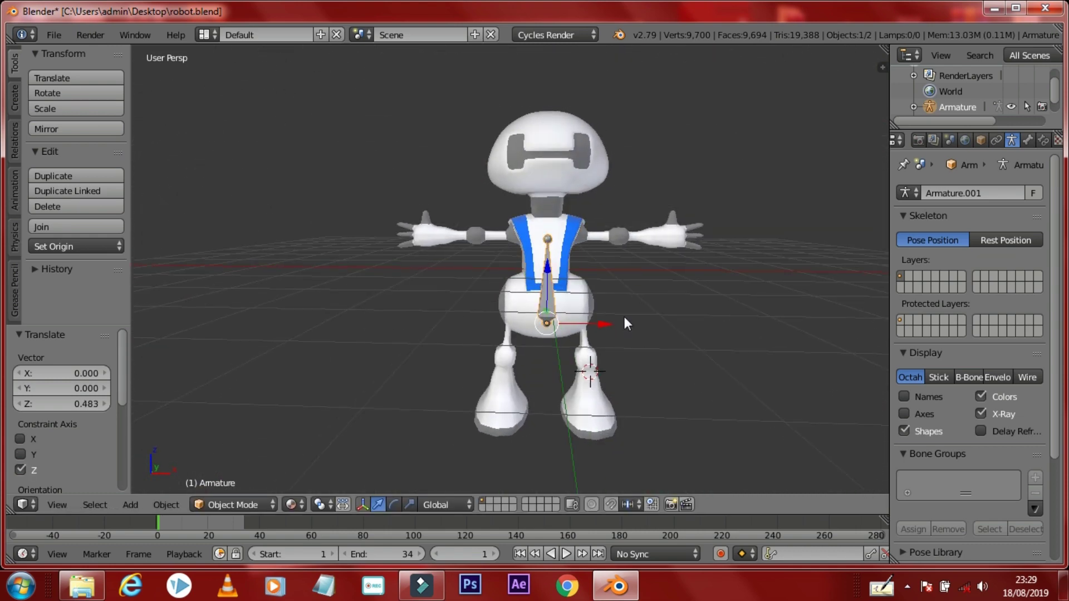
pyautogui.press('s')
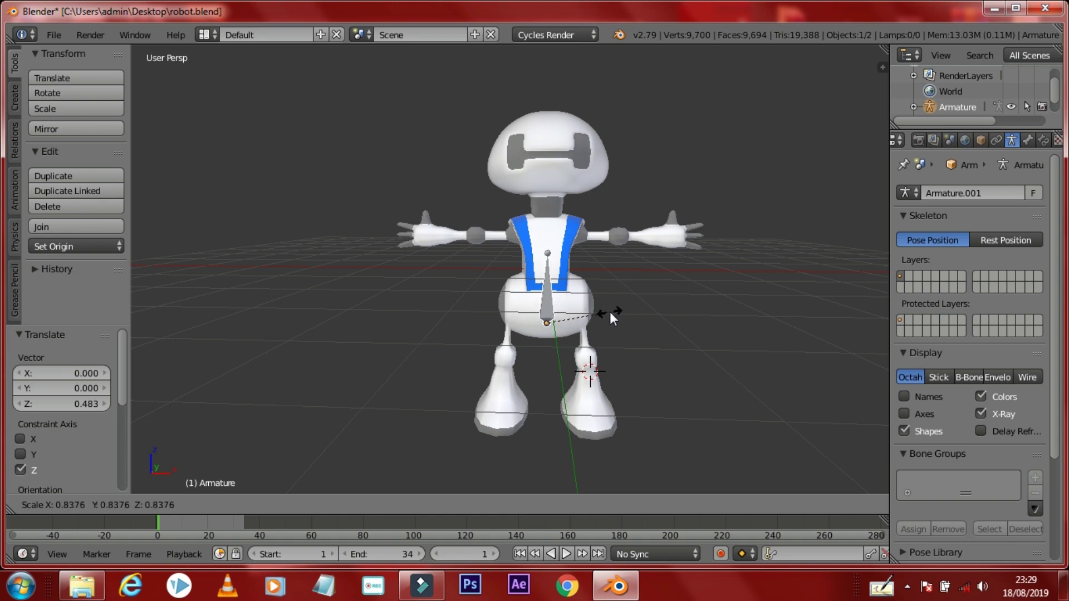
pyautogui.click(610, 312)
pyautogui.rightClick(549, 253)
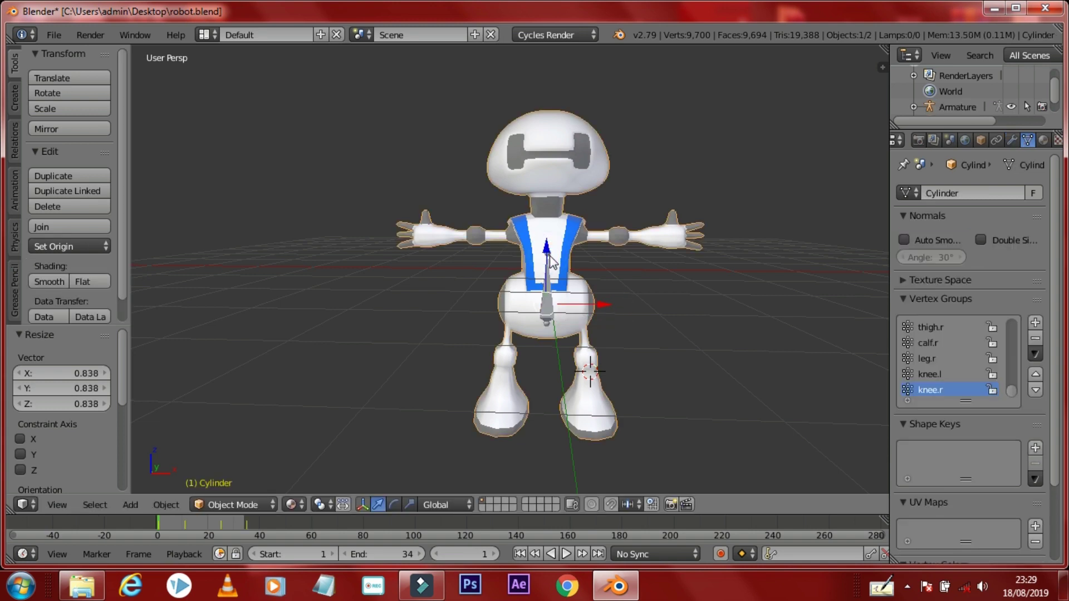
pyautogui.rightClick(539, 298)
# - Put the armature in Edit Mode and zoom in on the robot's torso
pyautogui.click(239, 503)
pyautogui.click(233, 469)
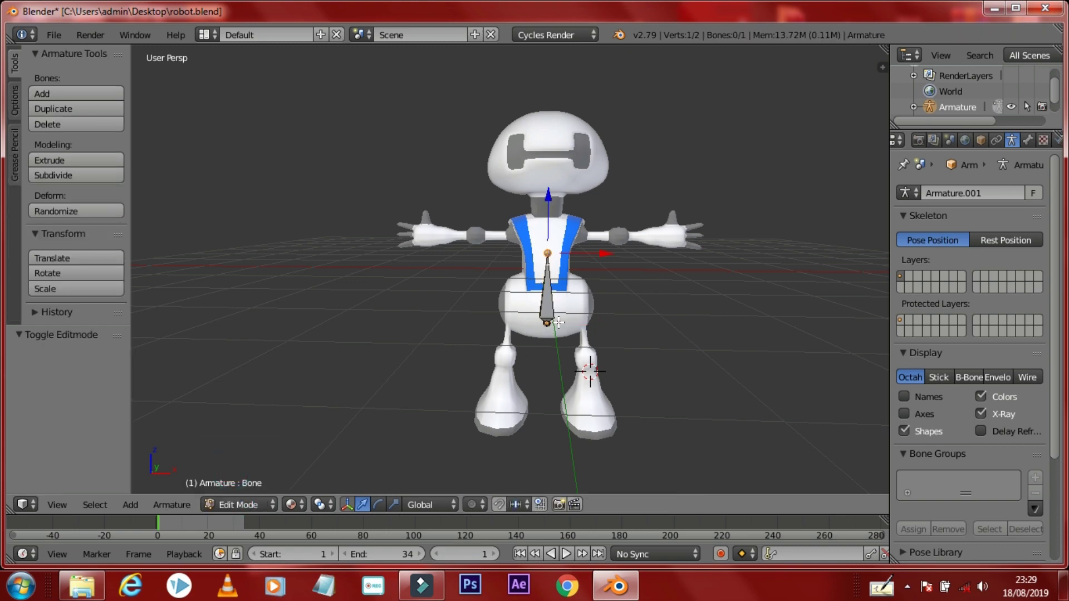
pyautogui.scroll(1, 558, 322)
pyautogui.scroll(1, 596, 296)
pyautogui.scroll(2, 596, 296)
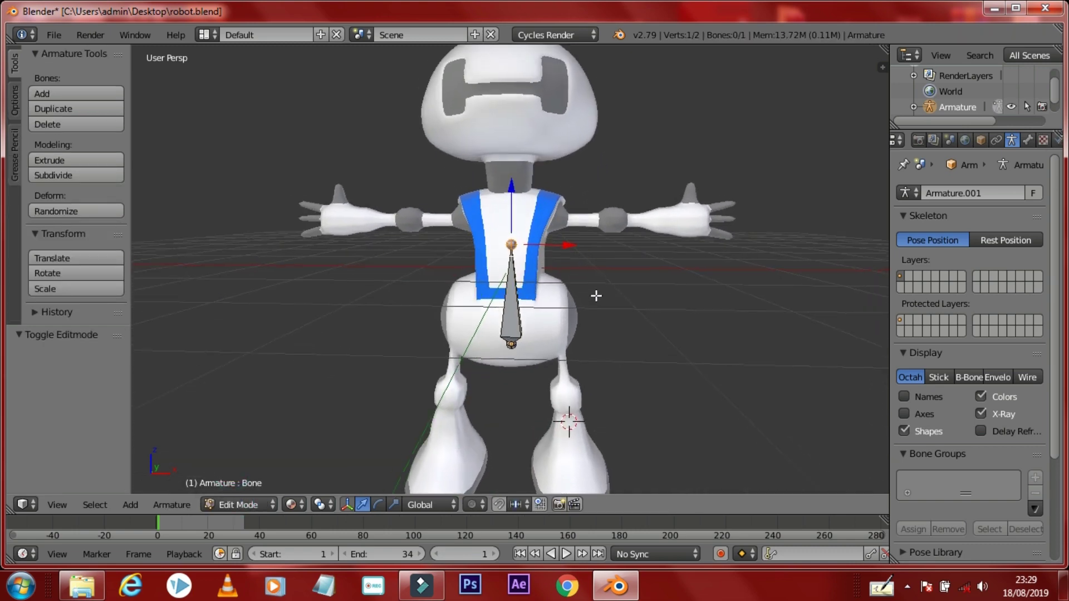
pyautogui.keyDown('shift'); pyautogui.moveTo(595, 296); pyautogui.dragTo(564, 319, button='middle'); pyautogui.keyUp('shift')
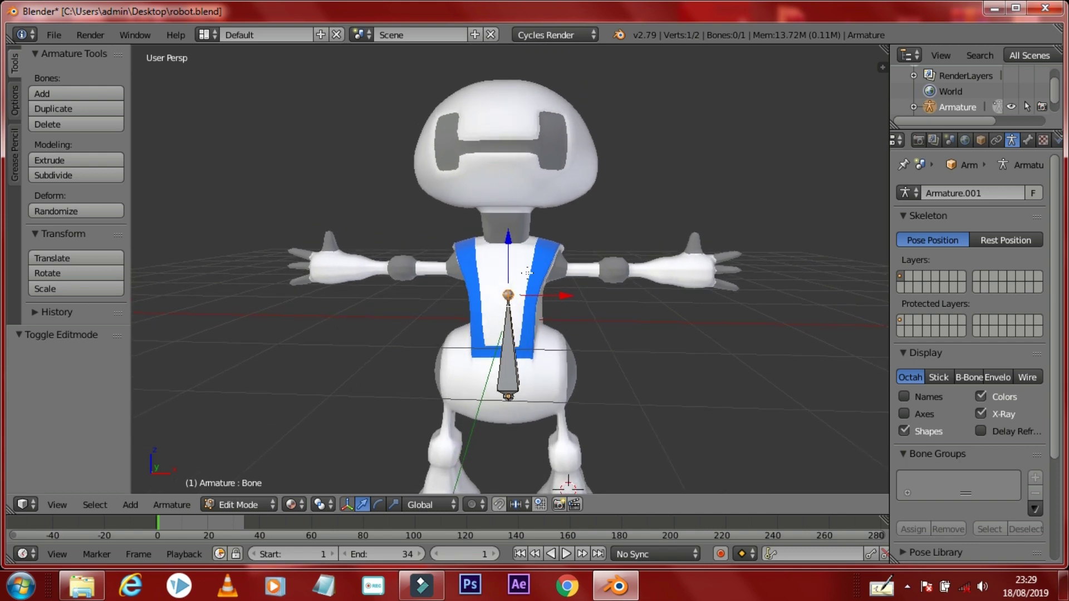
pyautogui.moveTo(534, 286)
pyautogui.mouseDown(button='middle')
pyautogui.moveTo(442, 308)
pyautogui.moveTo(483, 285)
pyautogui.mouseUp(button='middle')
# - Extrude chest, neck and head bones upward from the torso bone to the head top
pyautogui.press('e')
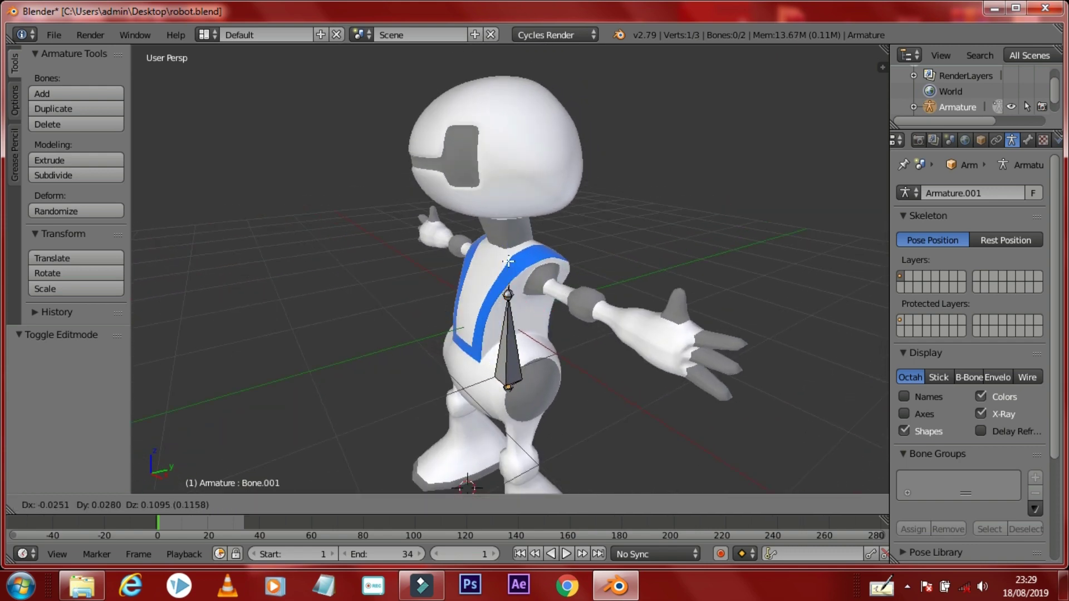
pyautogui.click(513, 222)
pyautogui.moveTo(513, 222); pyautogui.dragTo(387, 230, button='middle')
pyautogui.moveTo(460, 244); pyautogui.dragTo(467, 244)
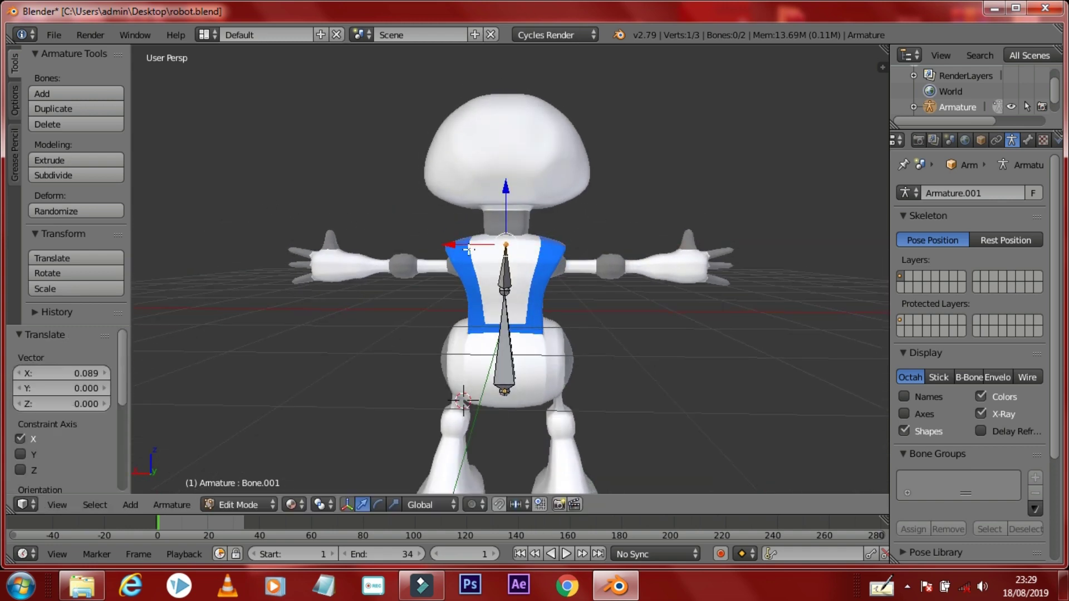
pyautogui.moveTo(468, 244); pyautogui.dragTo(504, 223, button='middle')
pyautogui.press('e')
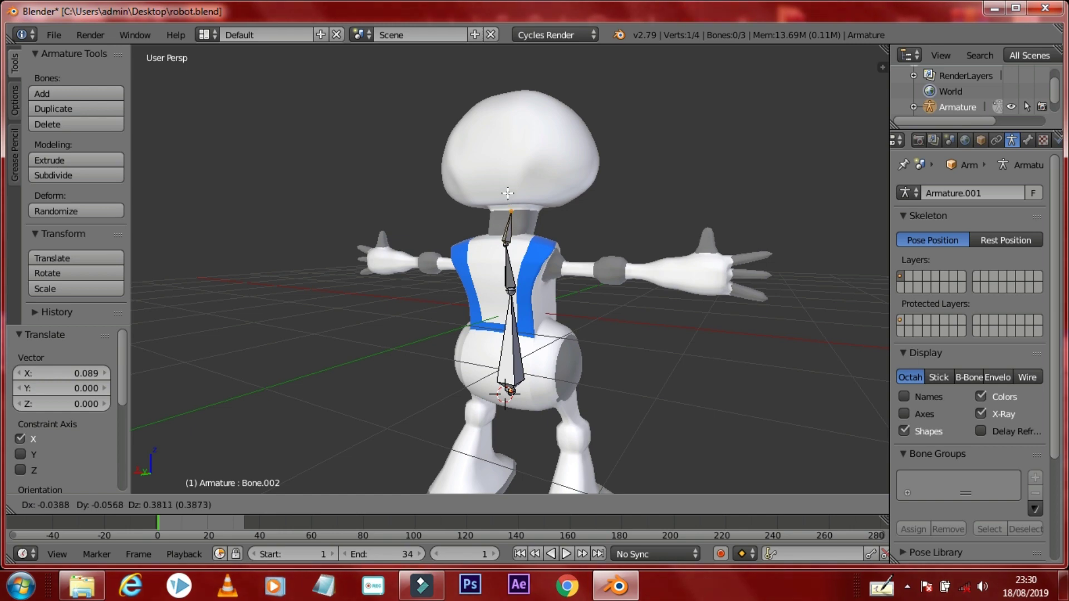
pyautogui.click(508, 187)
pyautogui.moveTo(508, 188); pyautogui.dragTo(524, 187, button='middle')
pyautogui.press('e')
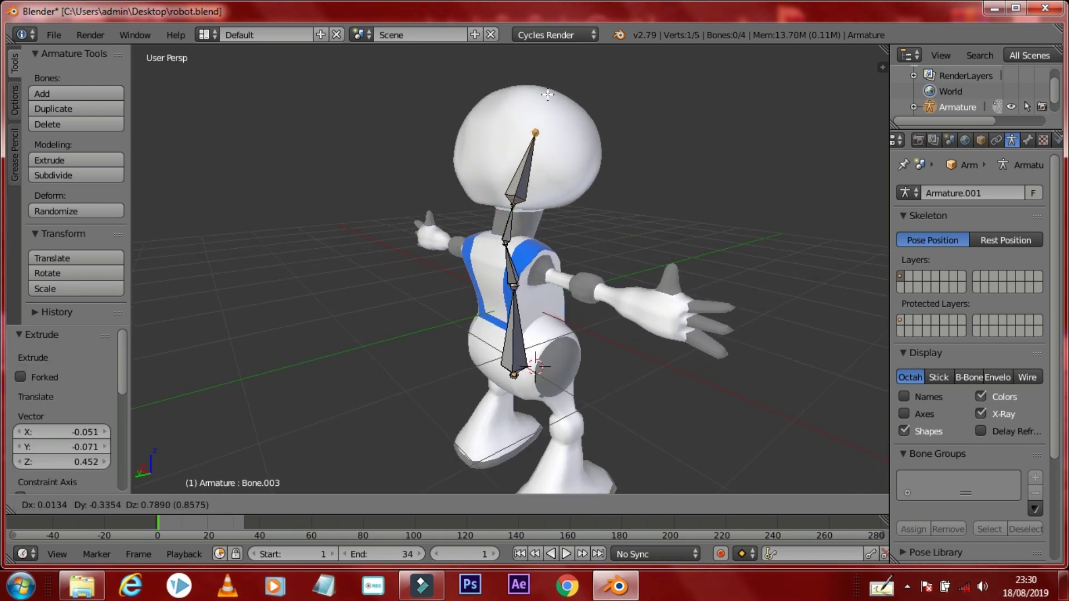
pyautogui.click(530, 87)
pyautogui.moveTo(530, 87); pyautogui.dragTo(315, 155, button='middle')
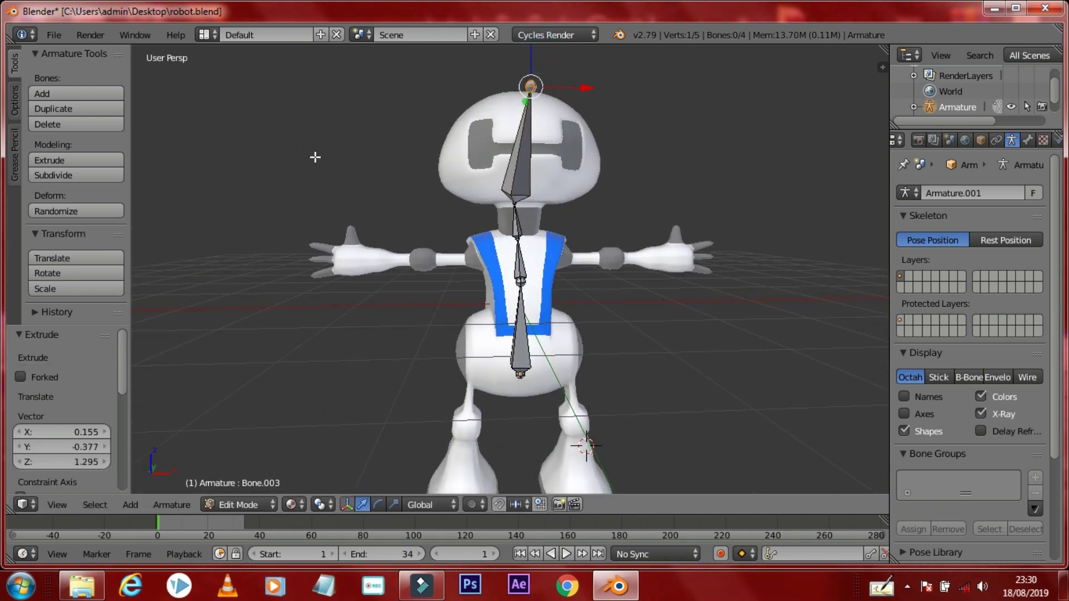
# - Add a new bone at the right shoulder, extending its tip out along the arm
pyautogui.click(561, 255)
pyautogui.hotkey('shift', 'a')
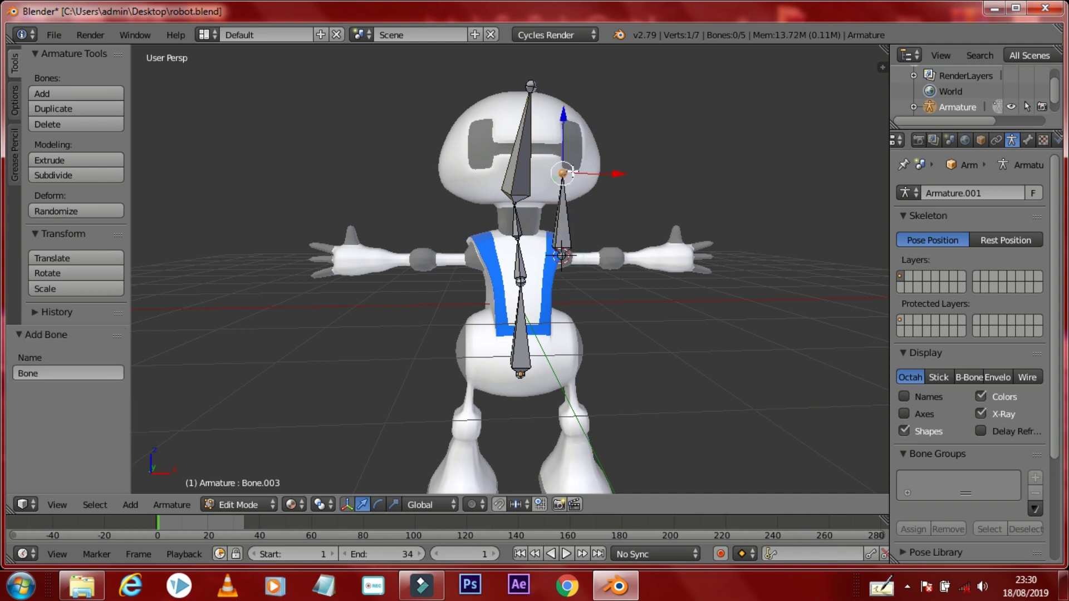
pyautogui.press('g')
pyautogui.press('x')
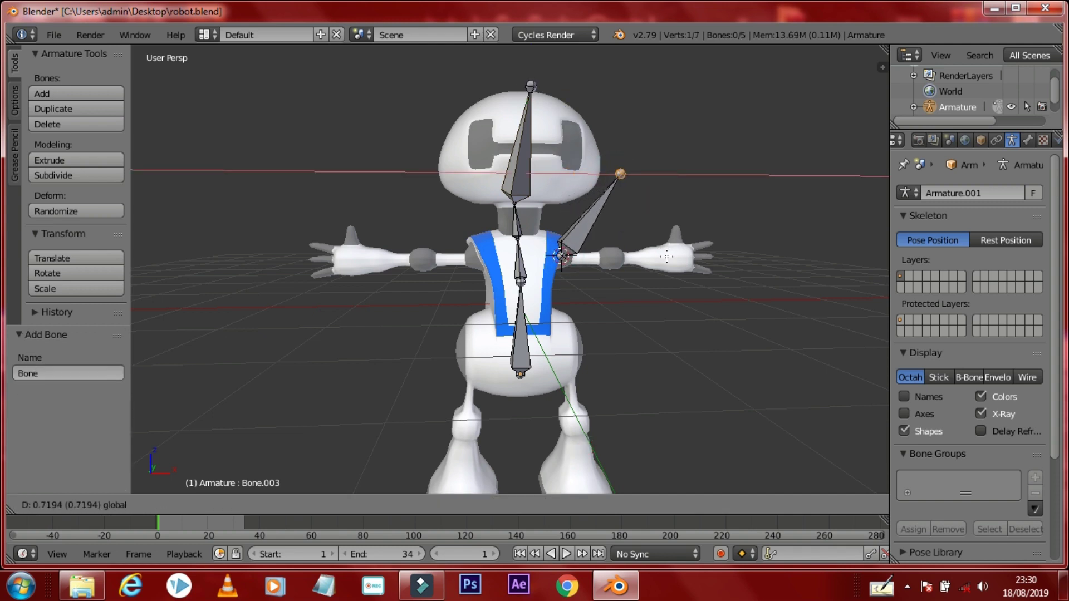
pyautogui.click(646, 192)
pyautogui.press('g')
pyautogui.press('z')
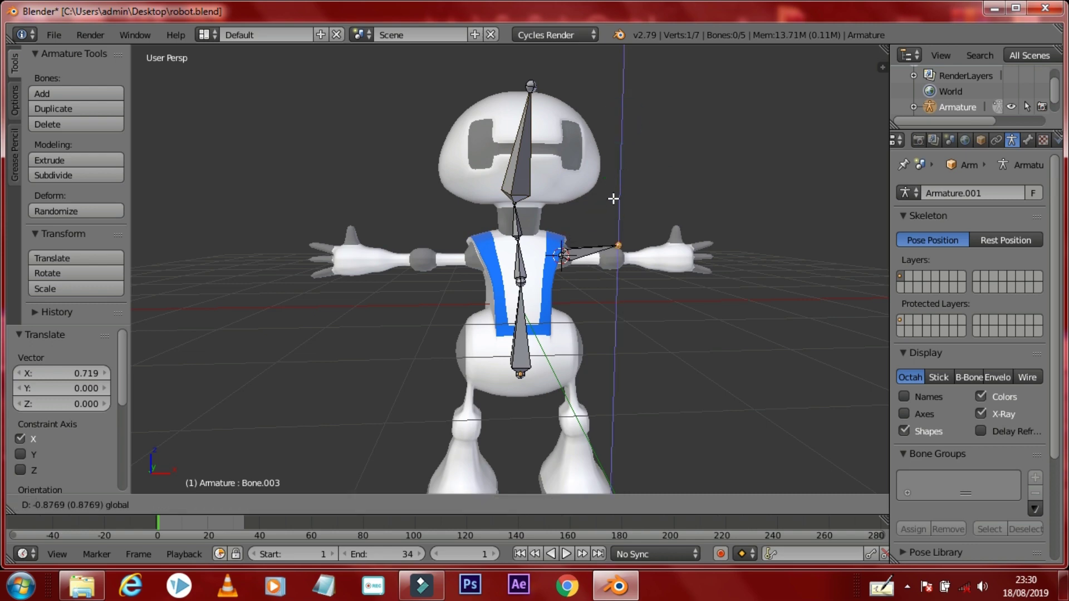
pyautogui.click(631, 231)
pyautogui.moveTo(631, 230); pyautogui.dragTo(405, 367, button='middle')
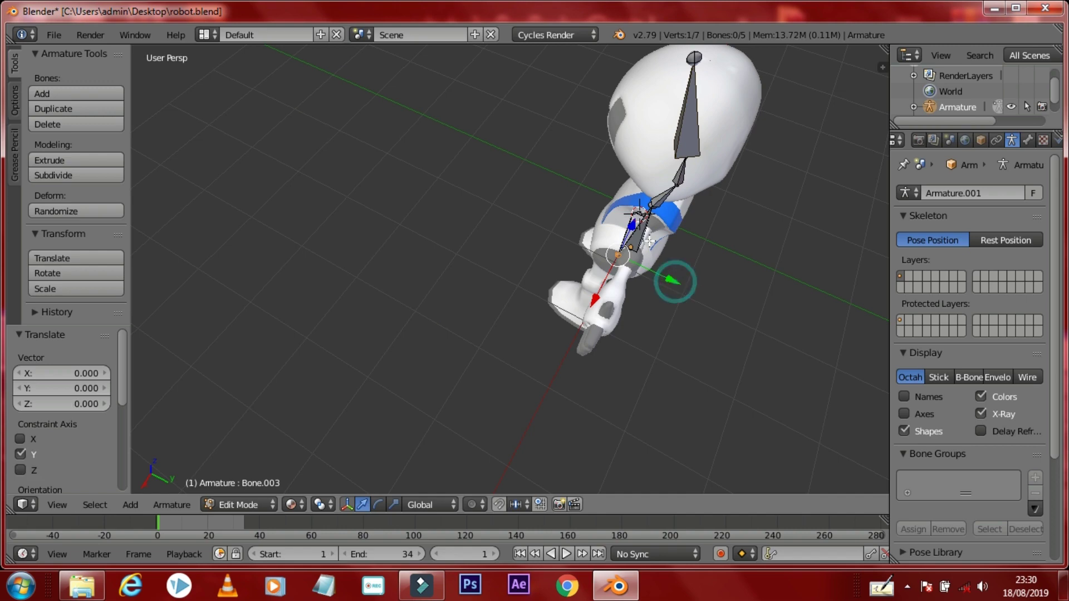
# - Reposition the upper-arm bone so it sits inside the robot's arm
pyautogui.rightClick(635, 231)
pyautogui.press('g')
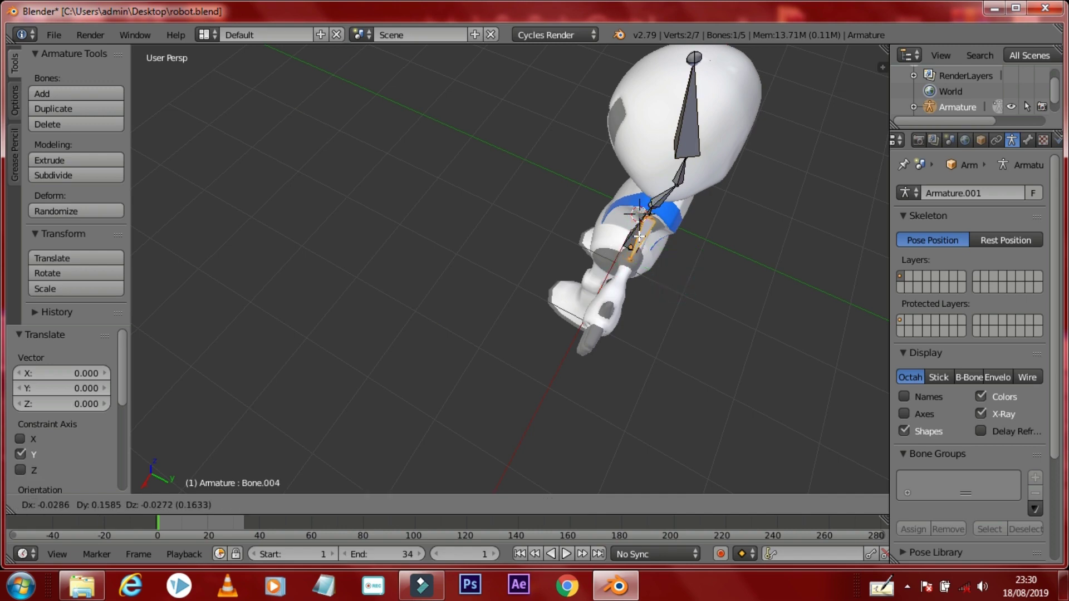
pyautogui.click(638, 236)
pyautogui.moveTo(640, 239); pyautogui.dragTo(648, 294, button='middle')
pyautogui.scroll(5, 737, 216)
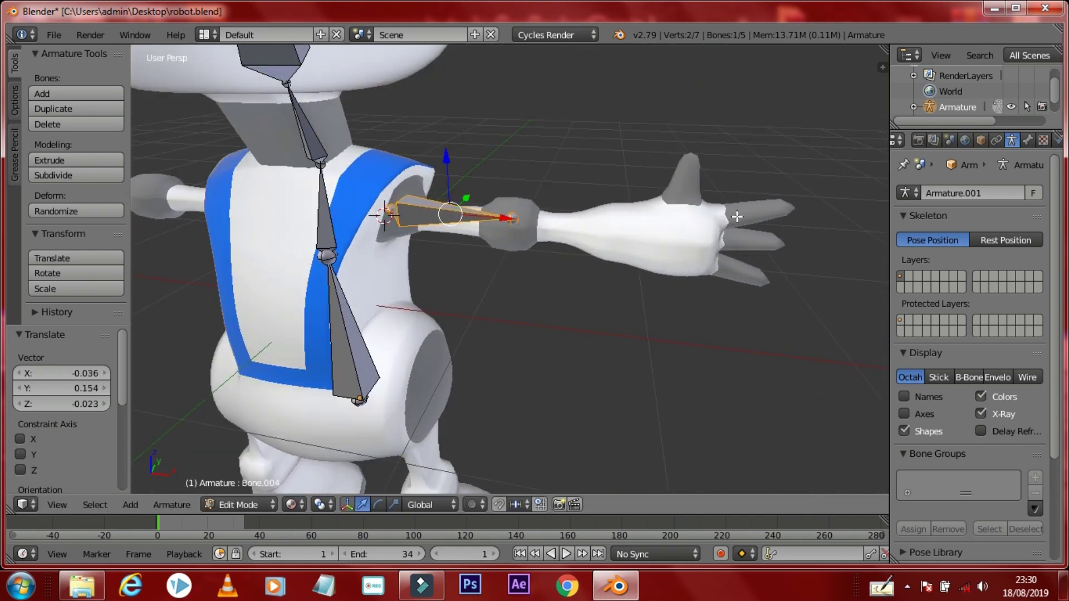
pyautogui.moveTo(737, 216); pyautogui.dragTo(520, 265, button='middle')
pyautogui.moveTo(446, 170); pyautogui.dragTo(568, 164, button='middle')
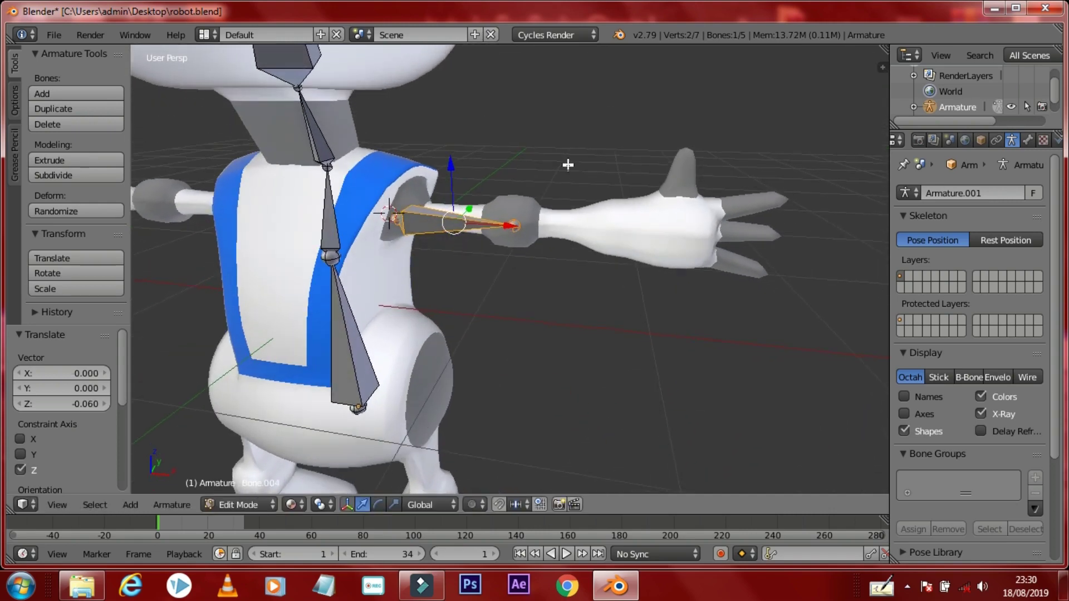
pyautogui.moveTo(455, 170); pyautogui.dragTo(525, 227)
# - Extrude forearm and hand bones from the upper-arm tip to the wrist and into the hand
pyautogui.click(515, 217)
pyautogui.press('e')
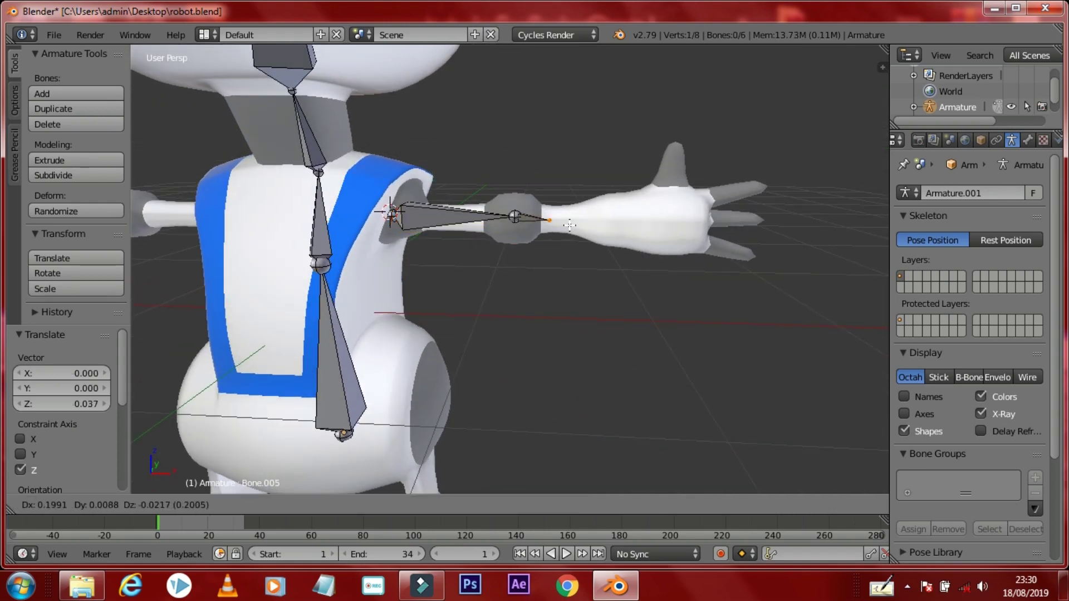
pyautogui.click(661, 223)
pyautogui.press('e')
pyautogui.click(749, 224)
pyautogui.moveTo(748, 224)
pyautogui.mouseDown(button='middle')
pyautogui.moveTo(668, 254)
pyautogui.moveTo(584, 250)
pyautogui.mouseUp(button='middle')
pyautogui.scroll(-3, 668, 254)
# - Select the upper arm, forearm and hand bones and duplicate them
pyautogui.click(582, 251)
pyautogui.keyDown('shift'); pyautogui.click(649, 257); pyautogui.keyUp('shift')
pyautogui.keyDown('shift'); pyautogui.click(721, 250); pyautogui.keyUp('shift')
pyautogui.hotkey('shift', 'd')
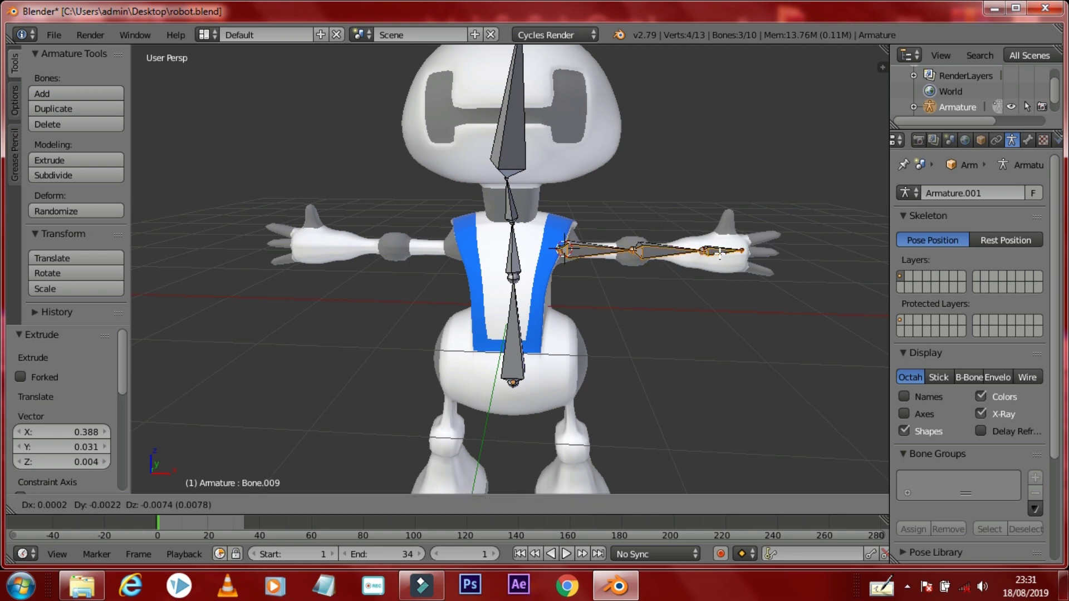
# - Place the duplicated arm bones at the other arm and rotate them 180°
pyautogui.click(441, 251)
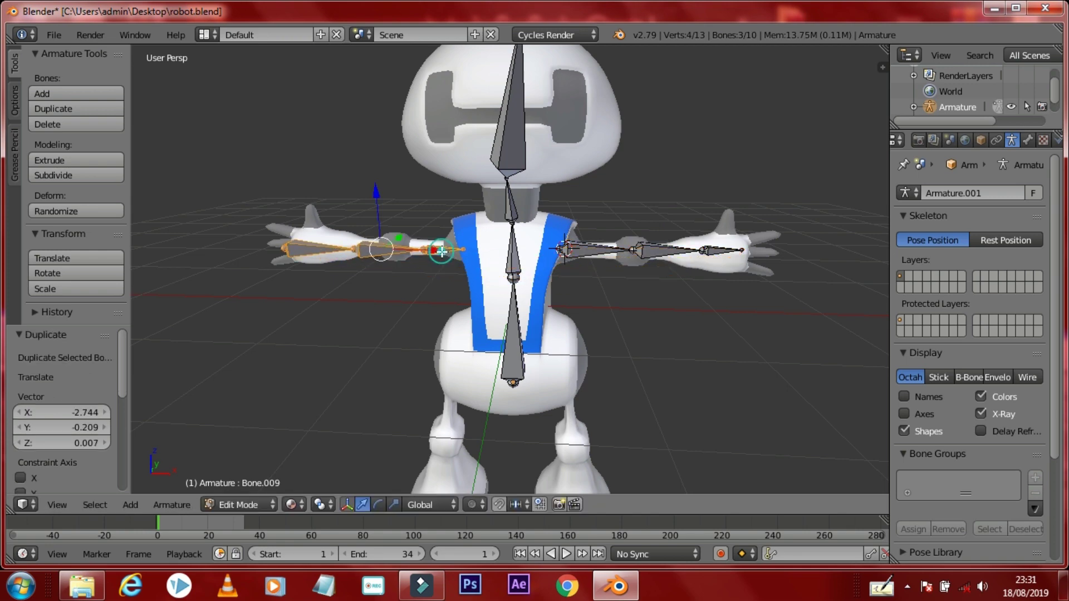
pyautogui.moveTo(420, 257); pyautogui.dragTo(420, 344, button='middle')
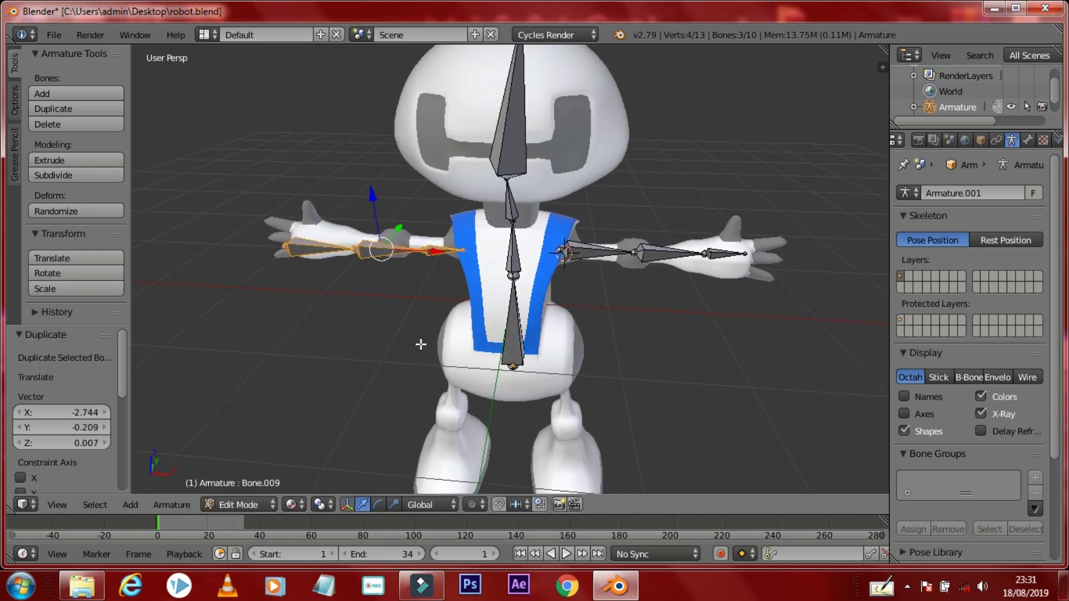
pyautogui.keyDown('shift'); pyautogui.click(379, 505); pyautogui.keyUp('shift')
pyautogui.moveTo(329, 271); pyautogui.dragTo(521, 266)
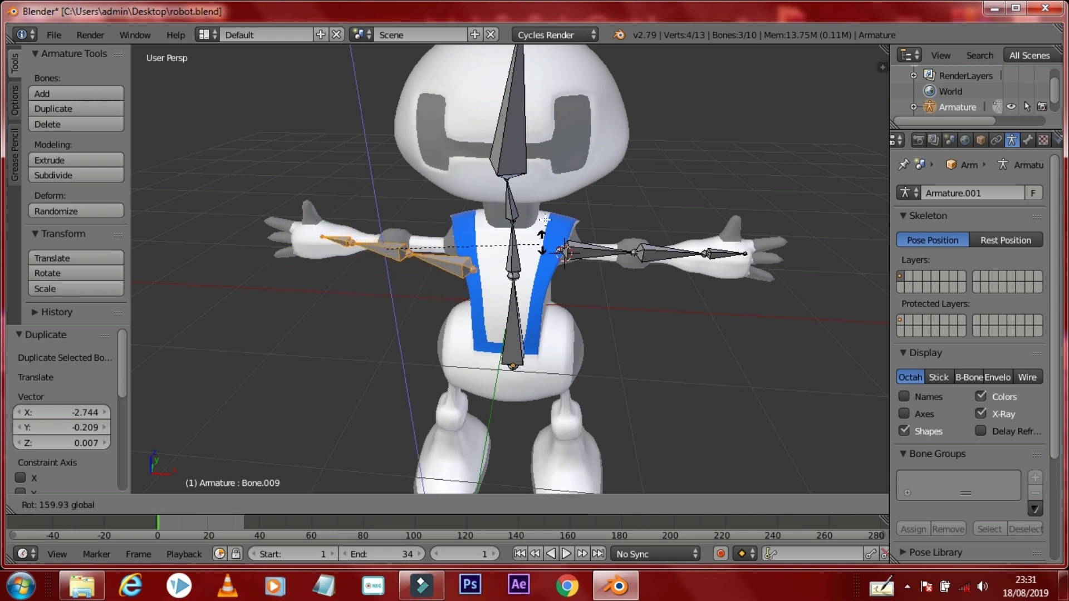
pyautogui.moveTo(521, 266); pyautogui.dragTo(520, 194)
pyautogui.moveTo(520, 194); pyautogui.dragTo(492, 282, button='middle')
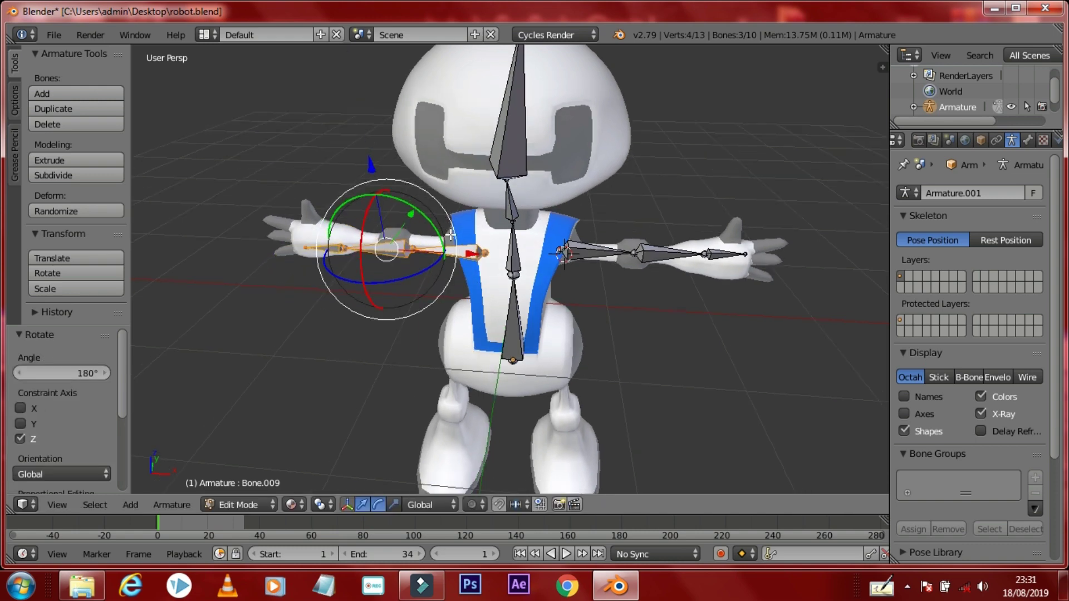
# - Move the copied arm bones along Z and Y to fit inside the other arm
pyautogui.moveTo(301, 234); pyautogui.dragTo(284, 229)
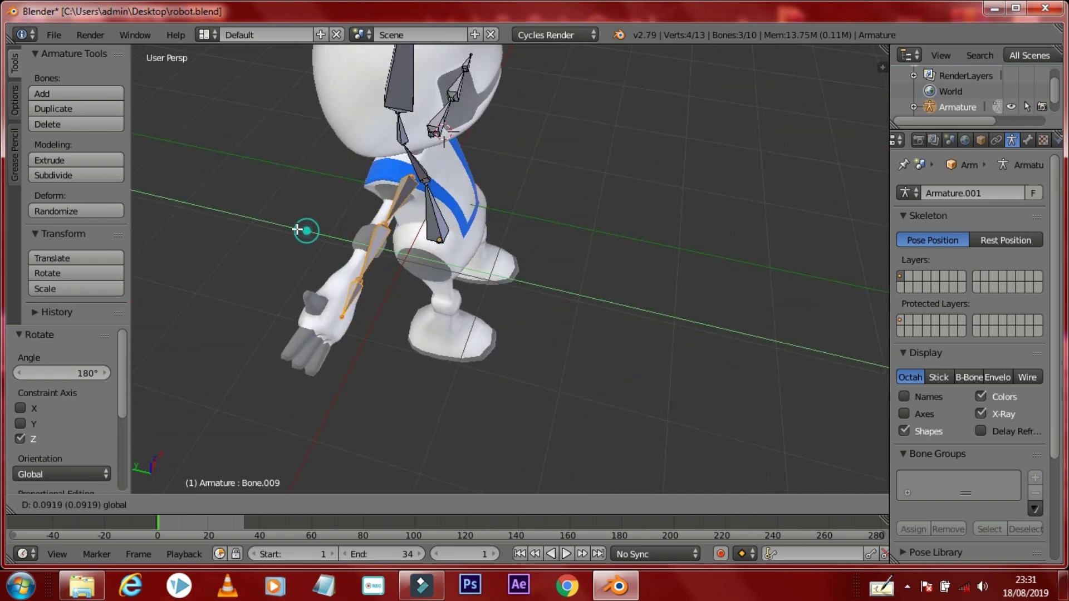
pyautogui.moveTo(284, 229)
pyautogui.mouseDown(button='middle')
pyautogui.moveTo(377, 218)
pyautogui.moveTo(350, 167)
pyautogui.moveTo(267, 258)
pyautogui.moveTo(191, 287)
pyautogui.moveTo(290, 245)
pyautogui.mouseUp(button='middle')
pyautogui.press('g')
pyautogui.press('z')
pyautogui.click(367, 212)
pyautogui.press('g')
pyautogui.click(350, 167)
pyautogui.press('g')
pyautogui.press('y')
pyautogui.click(280, 258)
# - Fine-tune the copied bones' height and sideways position along the other arm
pyautogui.press('g')
pyautogui.press('z')
pyautogui.click(310, 237)
pyautogui.moveTo(369, 232)
pyautogui.mouseDown(button='middle')
pyautogui.moveTo(613, 226)
pyautogui.moveTo(562, 269)
pyautogui.moveTo(470, 263)
pyautogui.mouseUp(button='middle')
pyautogui.press('g')
pyautogui.click(442, 229)
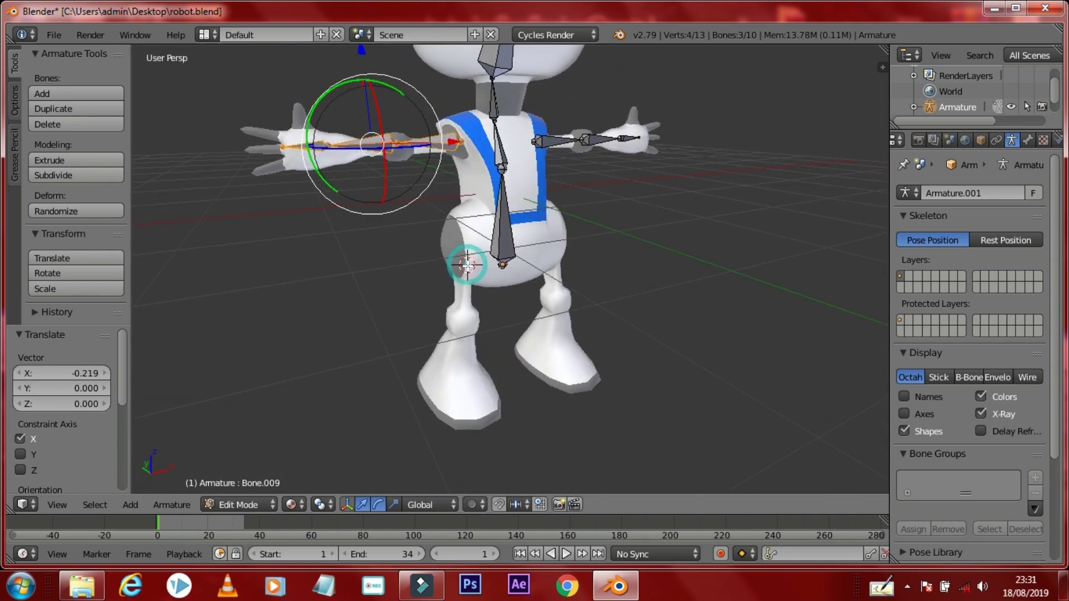
# - Add a new bone and move it along Y and Z to the robot's hip
pyautogui.hotkey('shift', 'a')
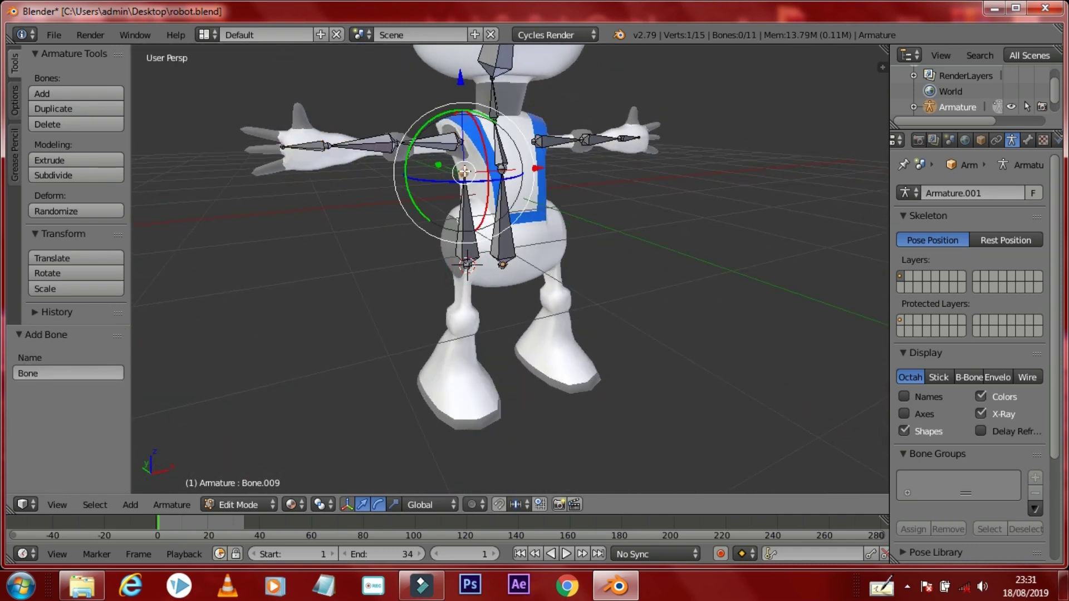
pyautogui.press('g')
pyautogui.press('y')
pyautogui.click(459, 239)
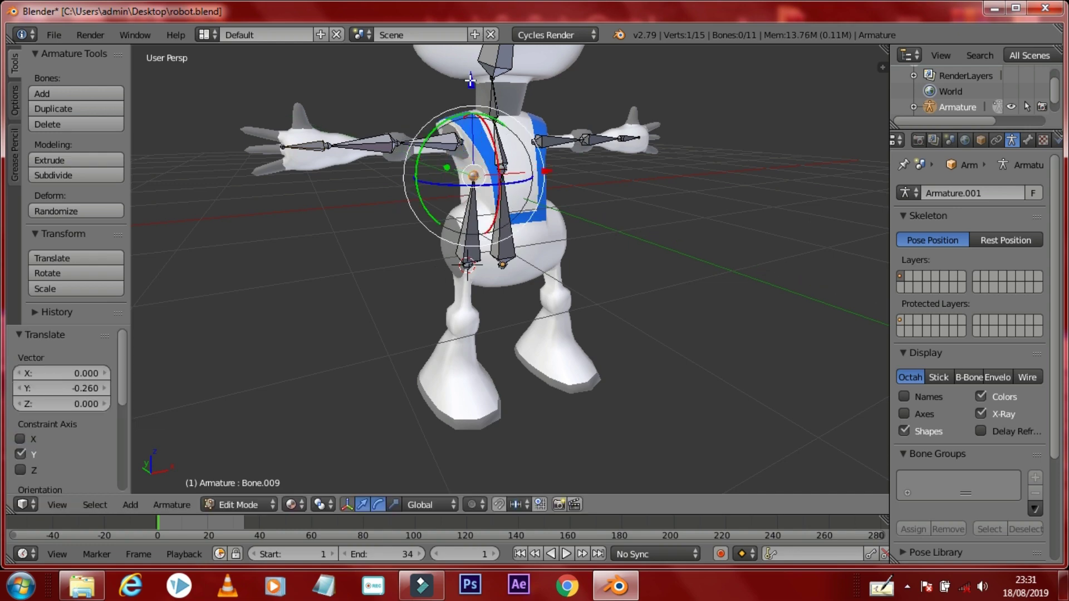
pyautogui.press('g')
pyautogui.press('z')
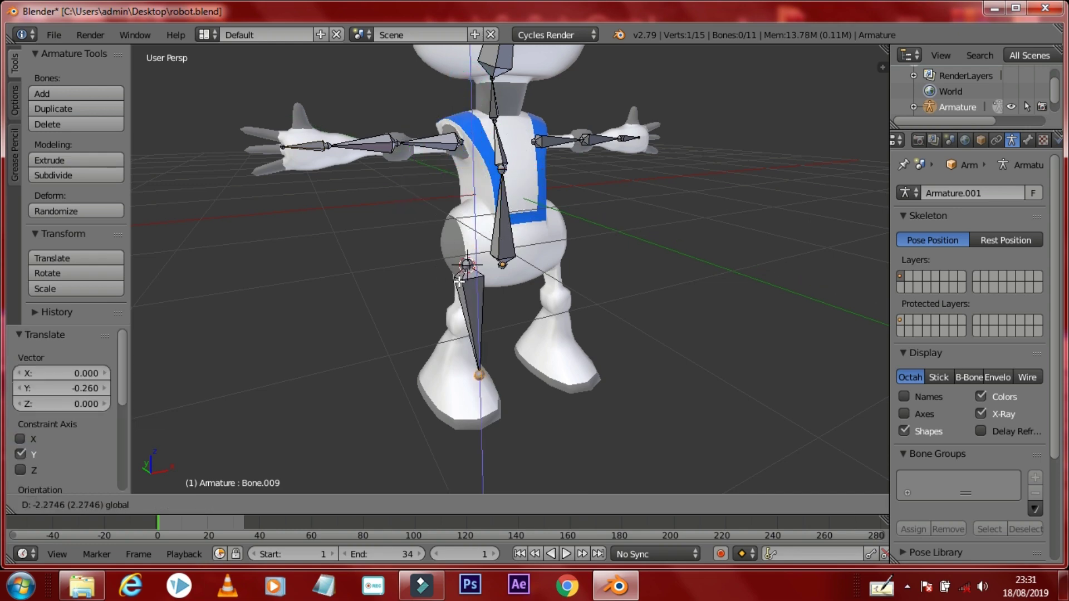
pyautogui.click(459, 281)
pyautogui.moveTo(459, 281); pyautogui.dragTo(365, 370, button='middle')
pyautogui.press('g')
pyautogui.press('y')
pyautogui.click(367, 369)
# - Extrude thigh and shin bones from the hip through the knee to the ankle
pyautogui.press('e')
pyautogui.click(410, 256)
pyautogui.moveTo(410, 256)
pyautogui.mouseDown(button='middle')
pyautogui.moveTo(324, 284)
pyautogui.moveTo(439, 353)
pyautogui.mouseUp(button='middle')
pyautogui.press('g')
pyautogui.click(439, 353)
pyautogui.press('e')
pyautogui.click(410, 420)
# - Extrude a foot bone to the toe and lower the knee joint slightly
pyautogui.moveTo(410, 420); pyautogui.dragTo(415, 408, button='middle')
pyautogui.press('e')
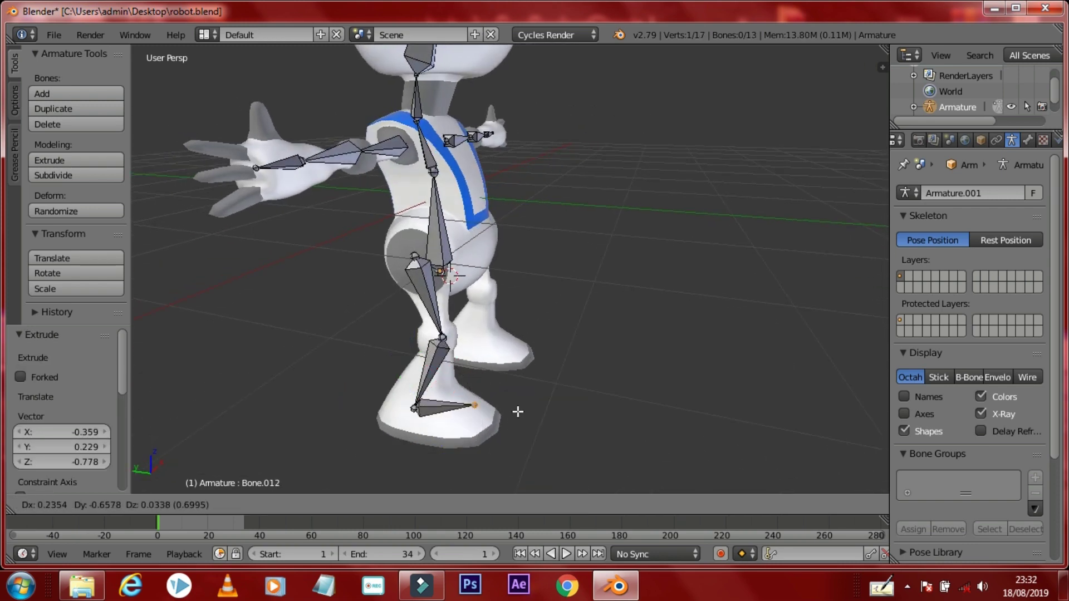
pyautogui.click(518, 412)
pyautogui.moveTo(518, 412); pyautogui.dragTo(394, 449, button='middle')
pyautogui.press('g')
pyautogui.click(500, 322)
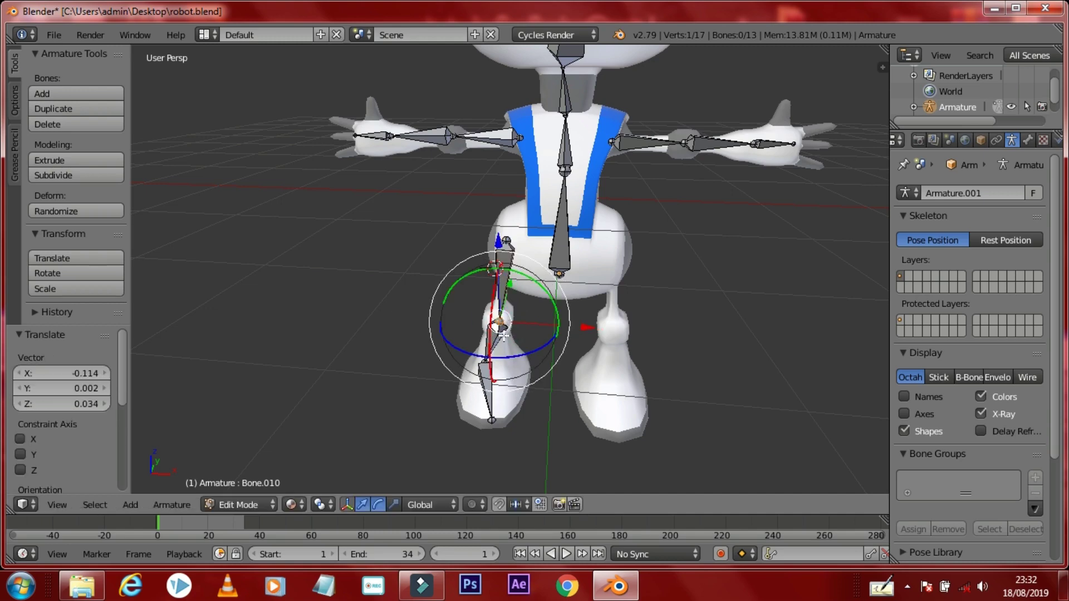
pyautogui.press('g')
pyautogui.click(503, 334)
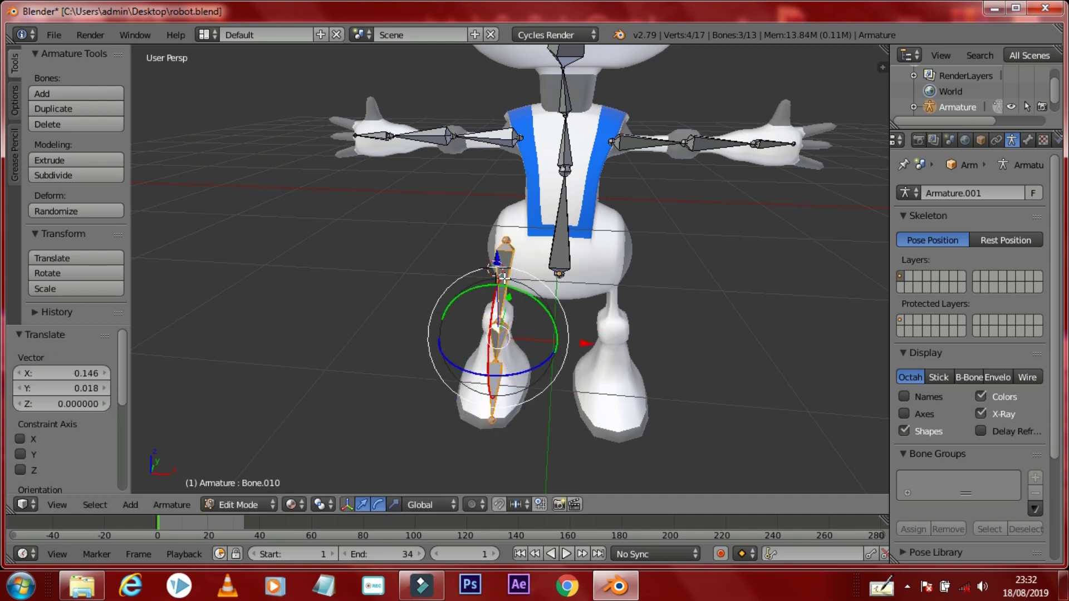
# - Duplicate the leg bones onto the other leg and shift the copied knee into place
pyautogui.hotkey('shift', 'd')
pyautogui.click(603, 298)
pyautogui.moveTo(602, 297); pyautogui.dragTo(613, 289, button='middle')
pyautogui.press('g')
pyautogui.click(624, 245)
pyautogui.moveTo(624, 245); pyautogui.dragTo(612, 334, button='middle')
pyautogui.click(618, 317)
# - Refine the copied leg's knee joint and move its foot bone into the foot
pyautogui.press('g')
pyautogui.press('g')
pyautogui.click(613, 377)
pyautogui.press('g')
pyautogui.click(612, 384)
pyautogui.moveTo(612, 384)
pyautogui.mouseDown(button='middle')
pyautogui.moveTo(723, 384)
pyautogui.moveTo(573, 299)
pyautogui.mouseUp(button='middle')
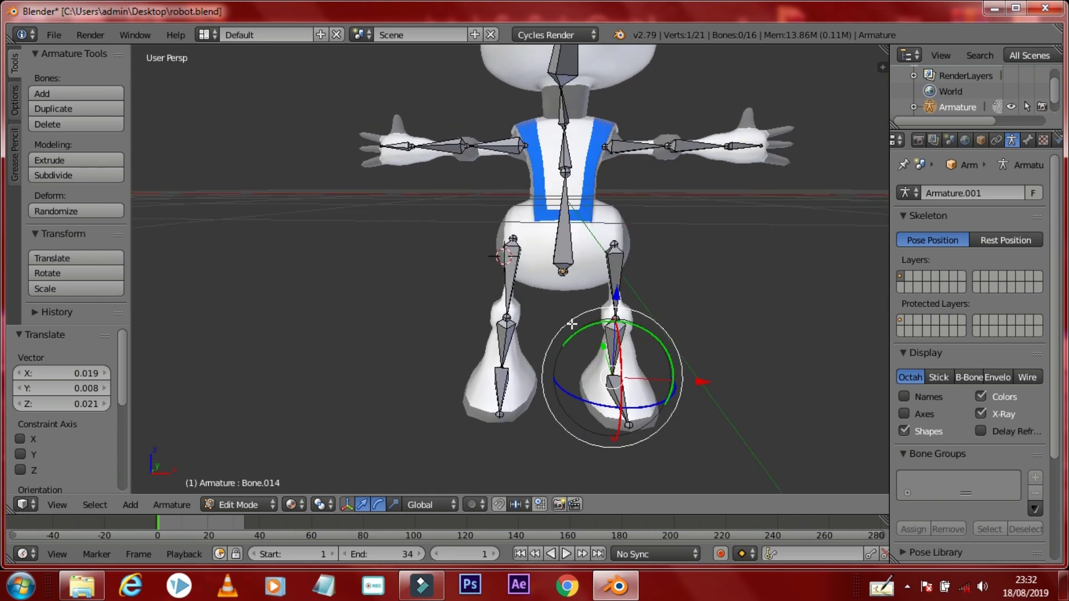
pyautogui.scroll(-4, 573, 299)
pyautogui.click(565, 139)
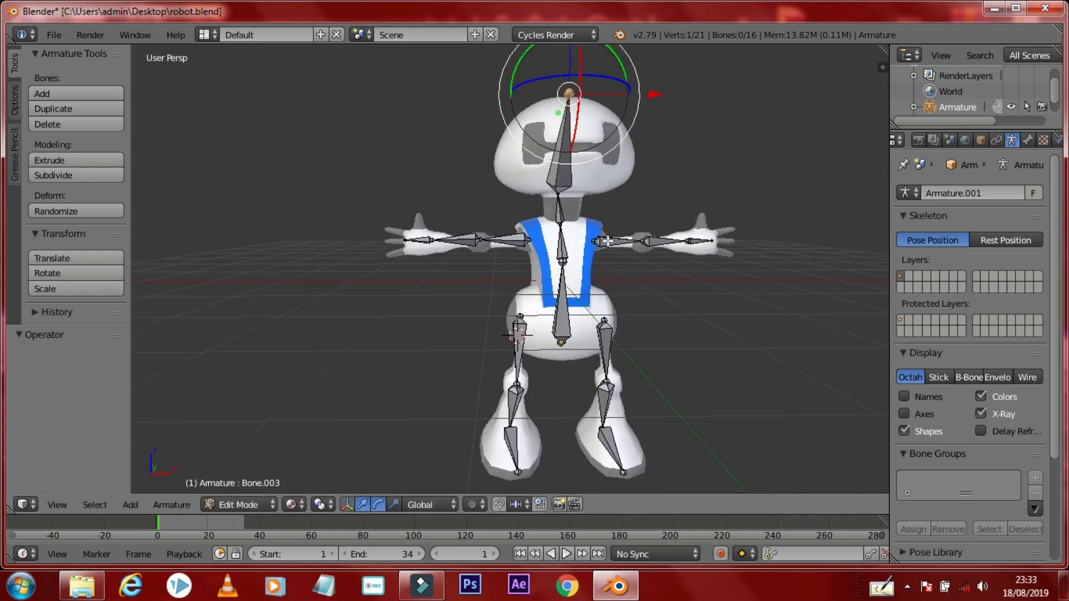
# - Parent both upper arm bones to the spine bone with Keep Offset
pyautogui.click(608, 241)
pyautogui.keyDown('shift'); pyautogui.click(561, 245); pyautogui.keyUp('shift')
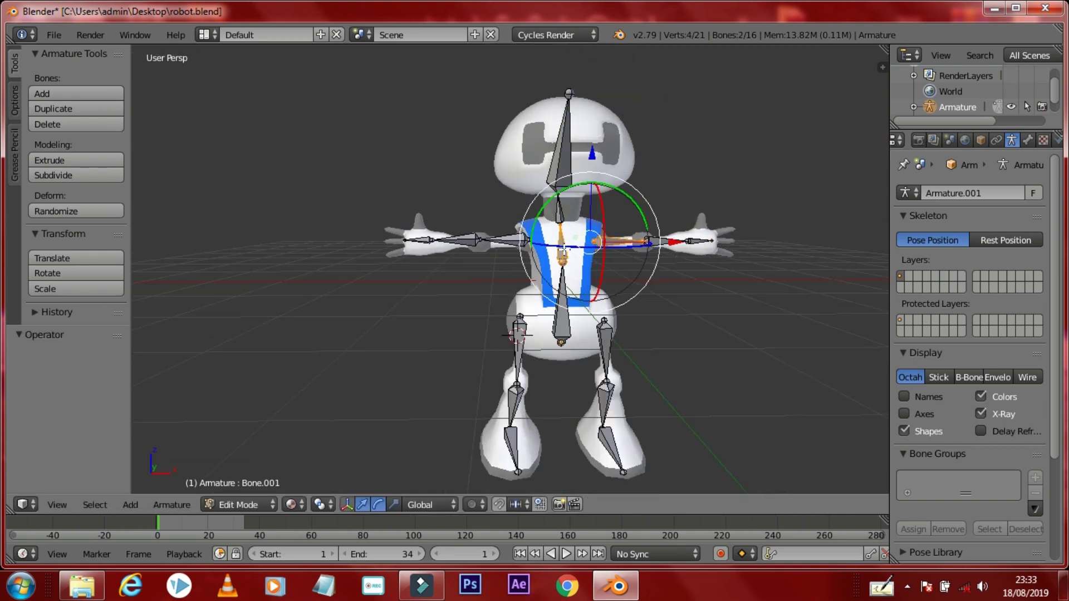
pyautogui.scroll(1, 659, 306)
pyautogui.scroll(2, 679, 262)
pyautogui.scroll(2, 612, 195)
pyautogui.keyDown('shift'); pyautogui.moveTo(537, 167); pyautogui.dragTo(554, 327, button='middle'); pyautogui.keyUp('shift')
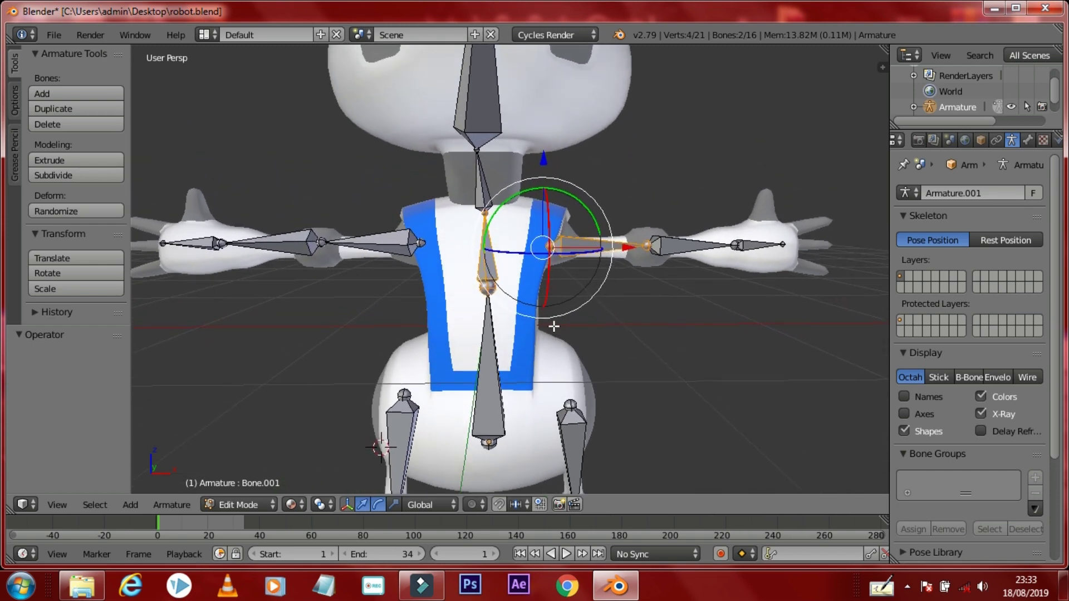
pyautogui.hotkey('ctrl', 'p')
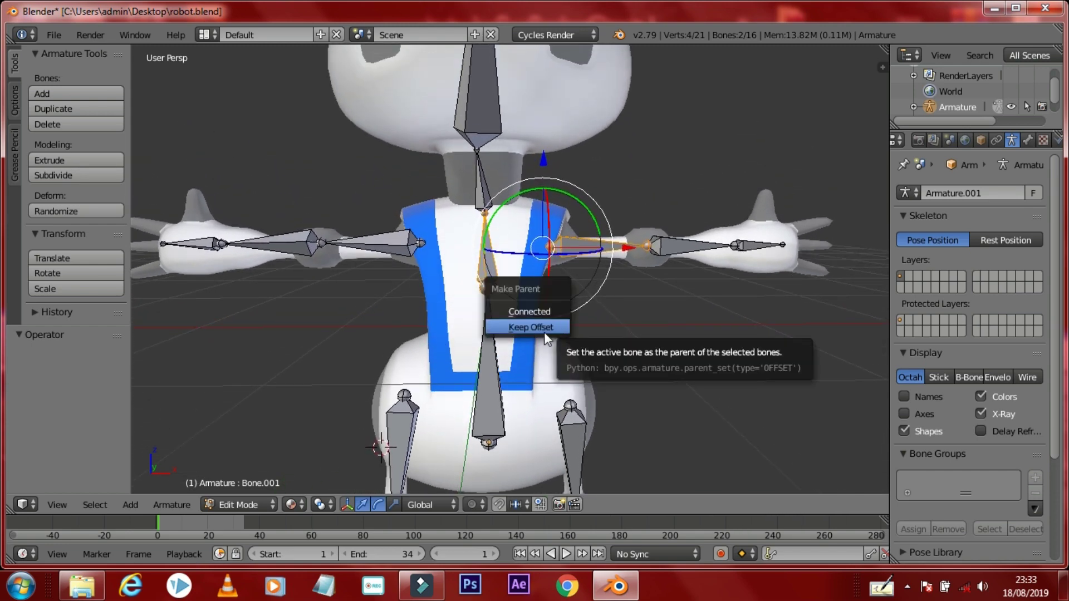
pyautogui.click(557, 328)
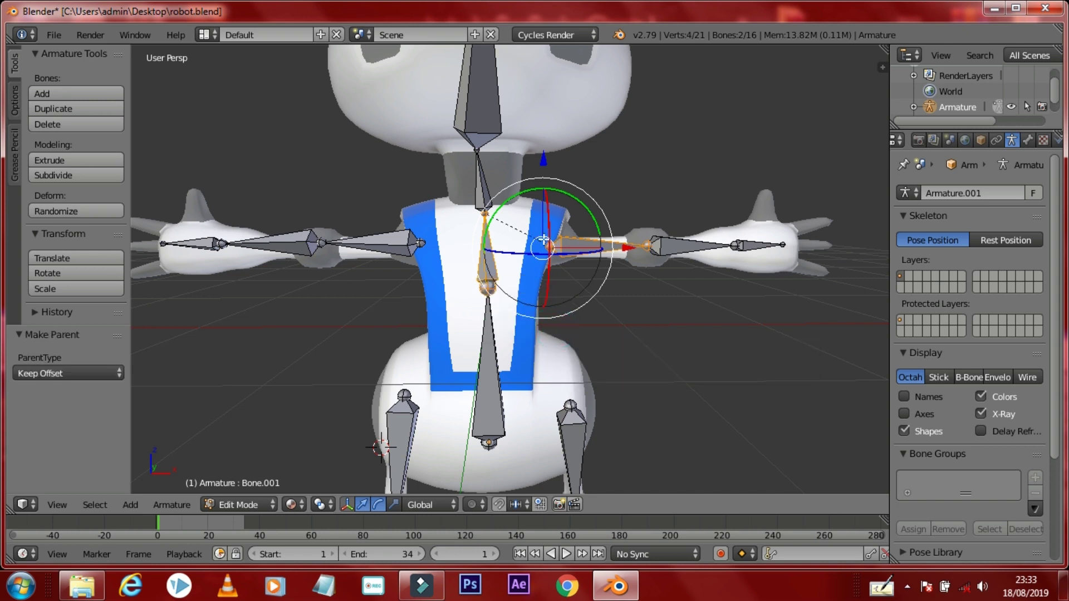
pyautogui.rightClick(388, 244)
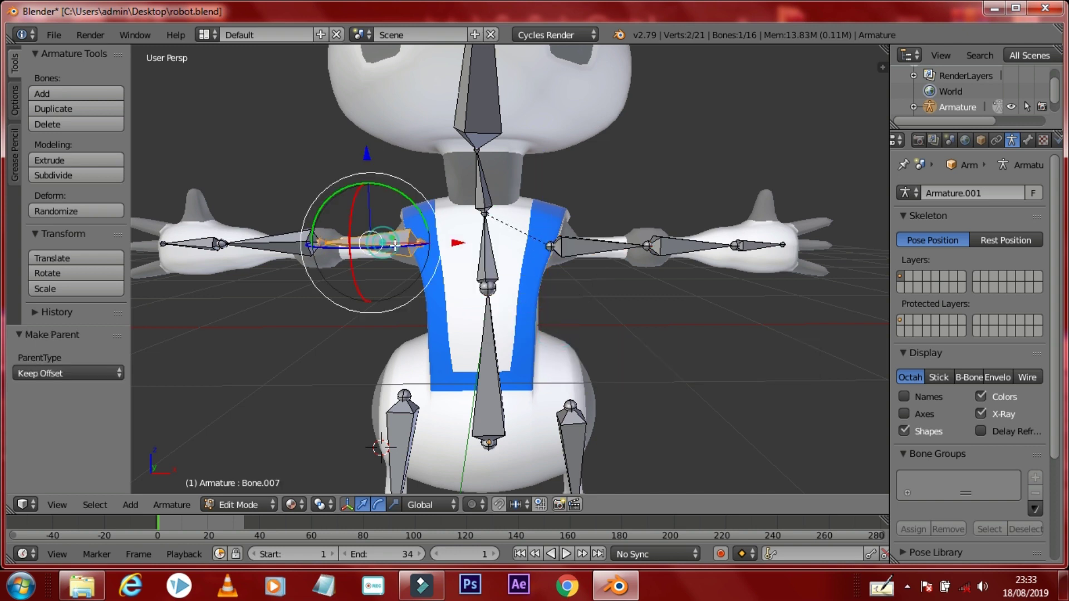
pyautogui.keyDown('shift'); pyautogui.rightClick(494, 250); pyautogui.keyUp('shift')
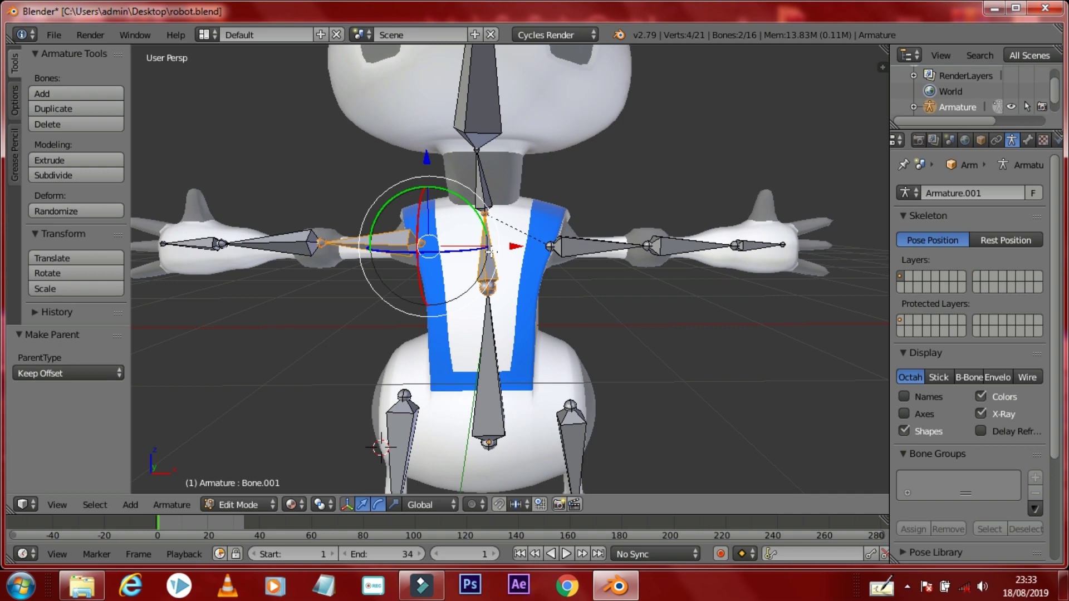
pyautogui.hotkey('ctrl', 'p')
pyautogui.click(491, 246)
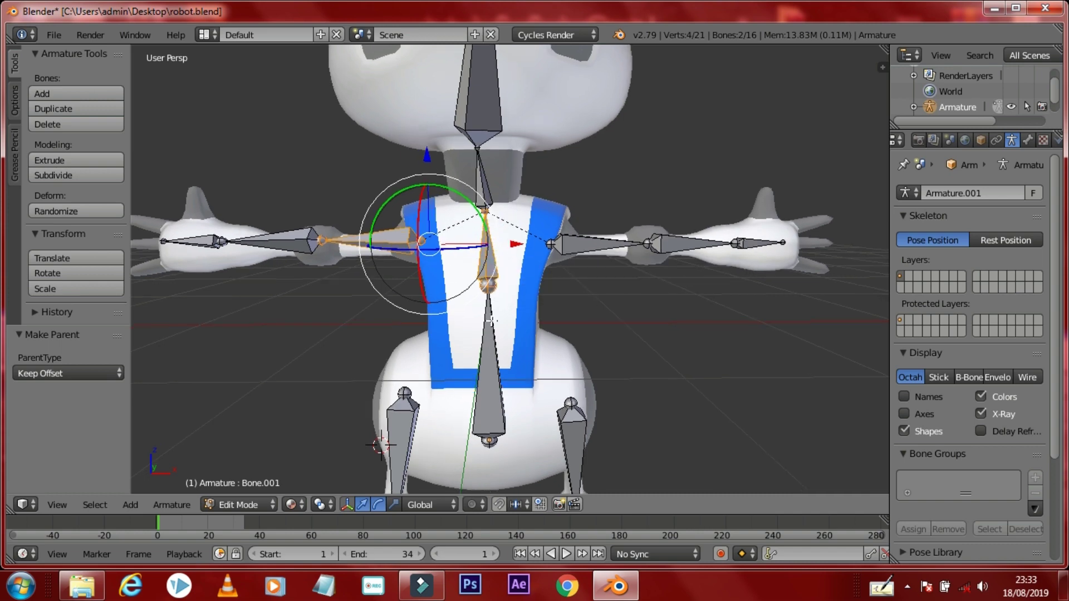
# - Parent both legs' top bones to the lower spine bone with Keep Offset
pyautogui.keyDown('shift'); pyautogui.moveTo(457, 295); pyautogui.dragTo(519, 221, button='middle'); pyautogui.keyUp('shift')
pyautogui.rightClick(504, 296)
pyautogui.rightClick(419, 368)
pyautogui.keyDown('shift'); pyautogui.rightClick(501, 300); pyautogui.keyUp('shift')
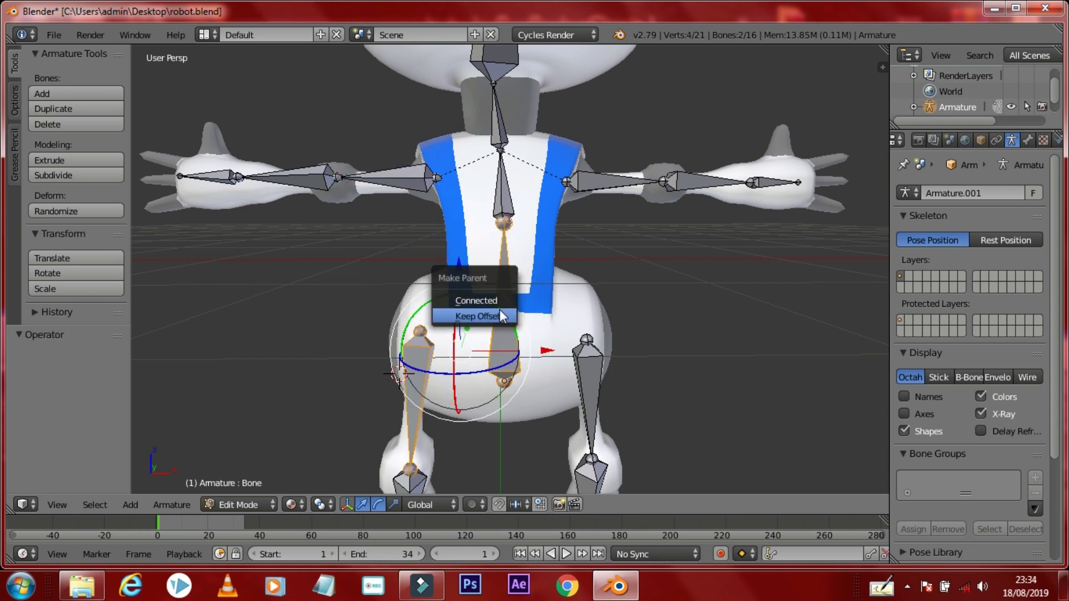
pyautogui.click(485, 315)
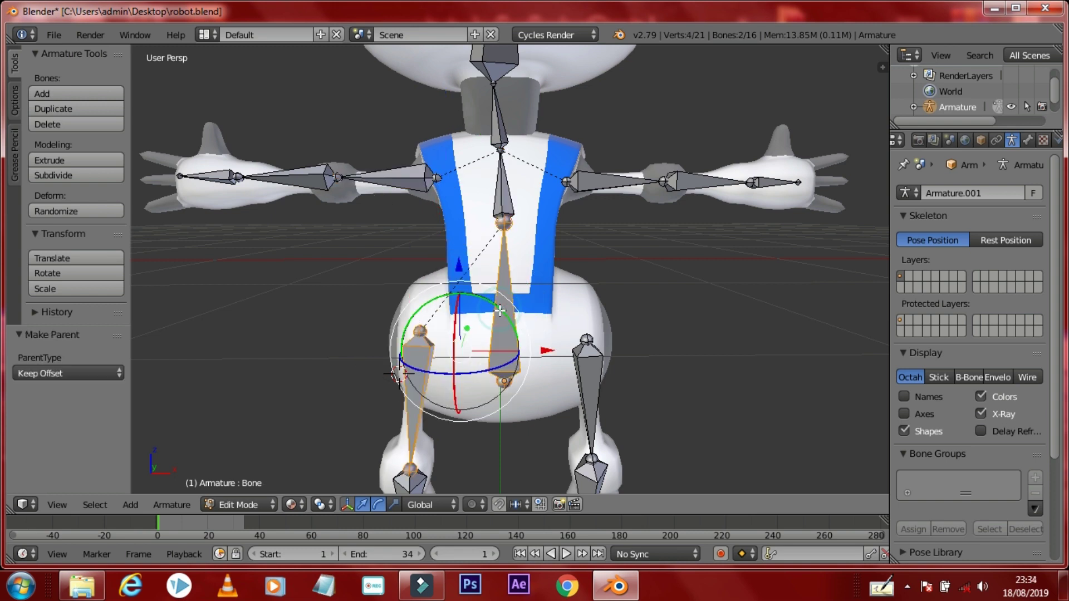
pyautogui.rightClick(582, 374)
pyautogui.keyDown('shift'); pyautogui.rightClick(505, 328); pyautogui.keyUp('shift')
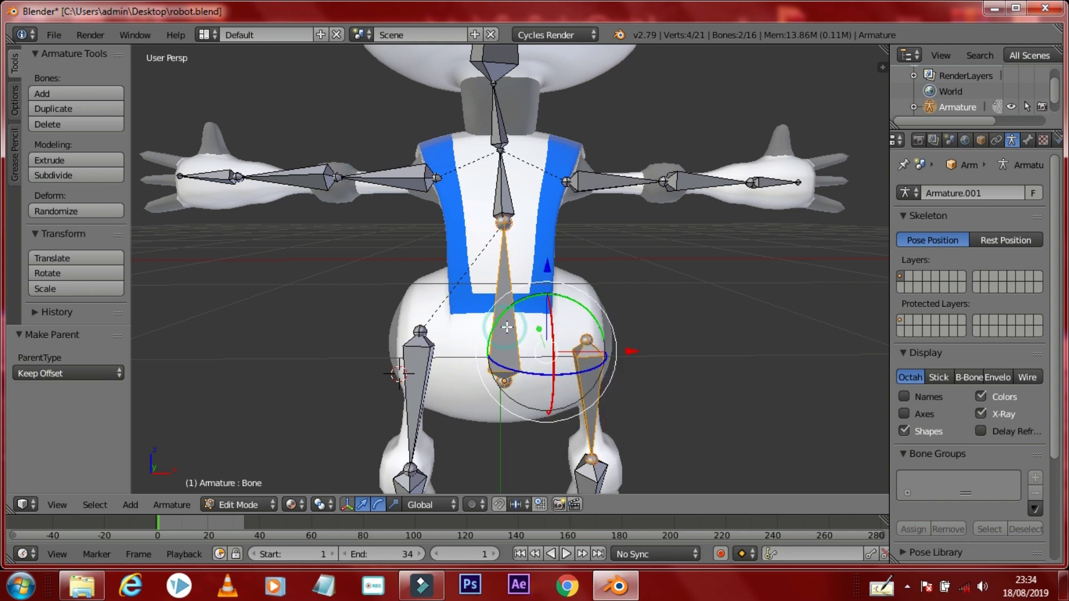
pyautogui.hotkey('ctrl', 'p')
pyautogui.click(506, 327)
pyautogui.moveTo(564, 365)
pyautogui.mouseDown(button='middle')
pyautogui.moveTo(579, 431)
pyautogui.moveTo(572, 169)
pyautogui.mouseUp(button='middle')
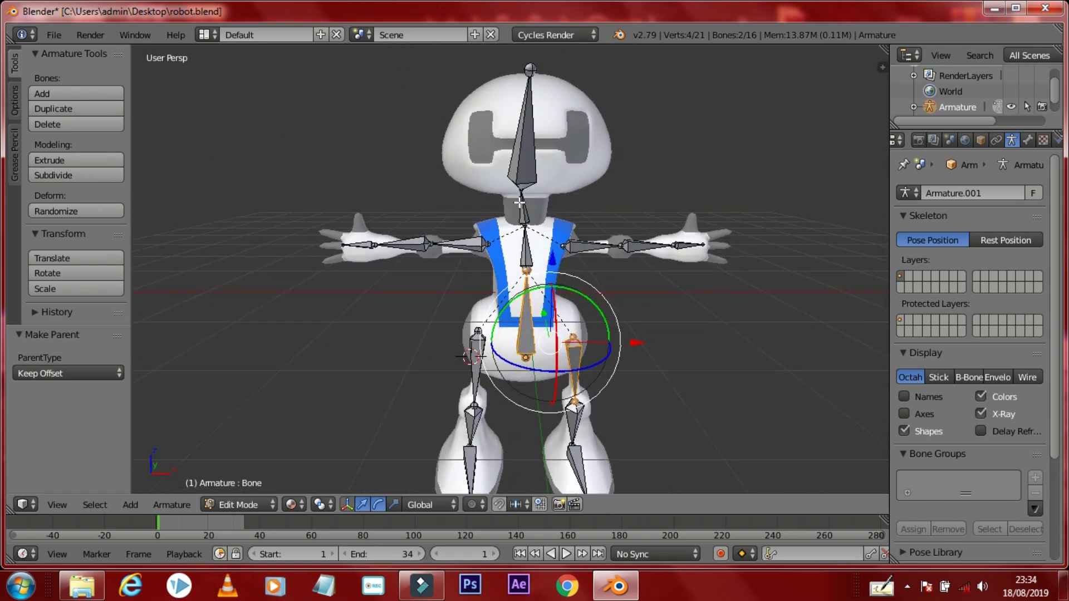
pyautogui.click(248, 509)
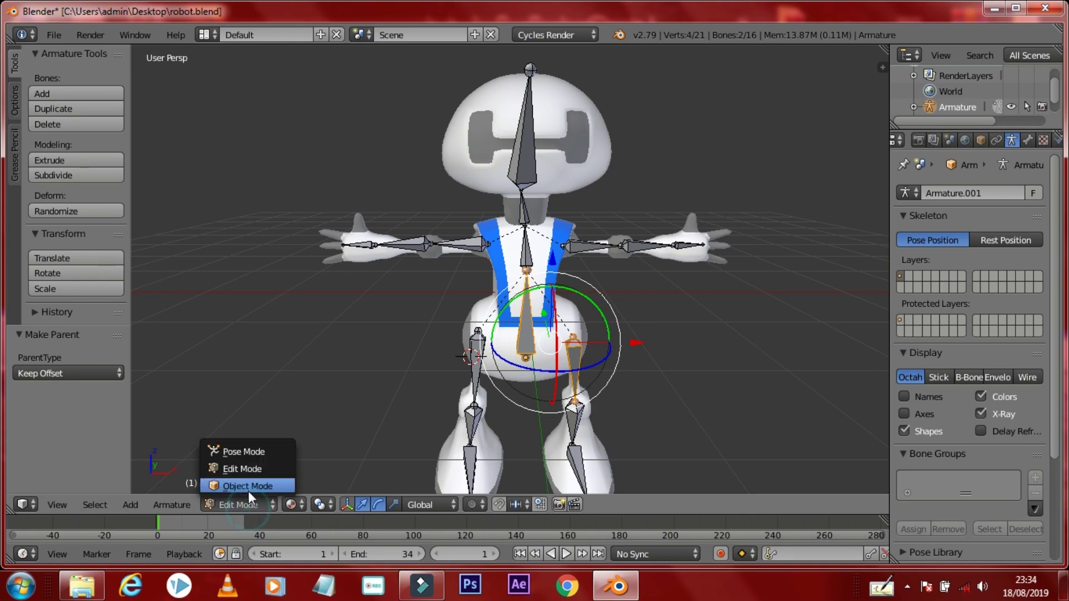
# - Return to Object Mode and parent the robot mesh to Armature.001 with Automatic Weights
pyautogui.click(249, 488)
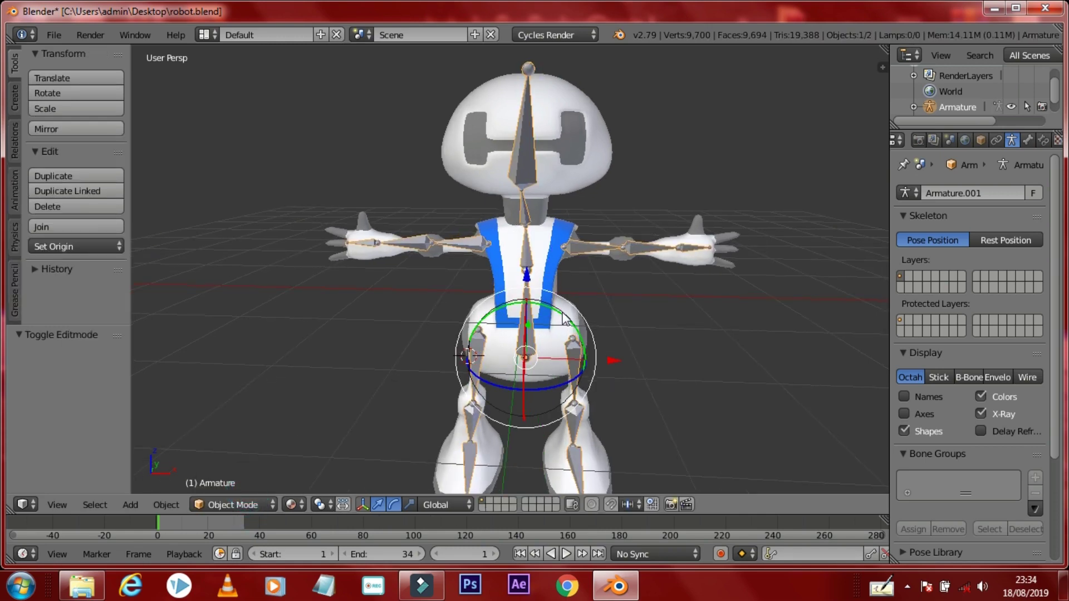
pyautogui.rightClick(557, 145)
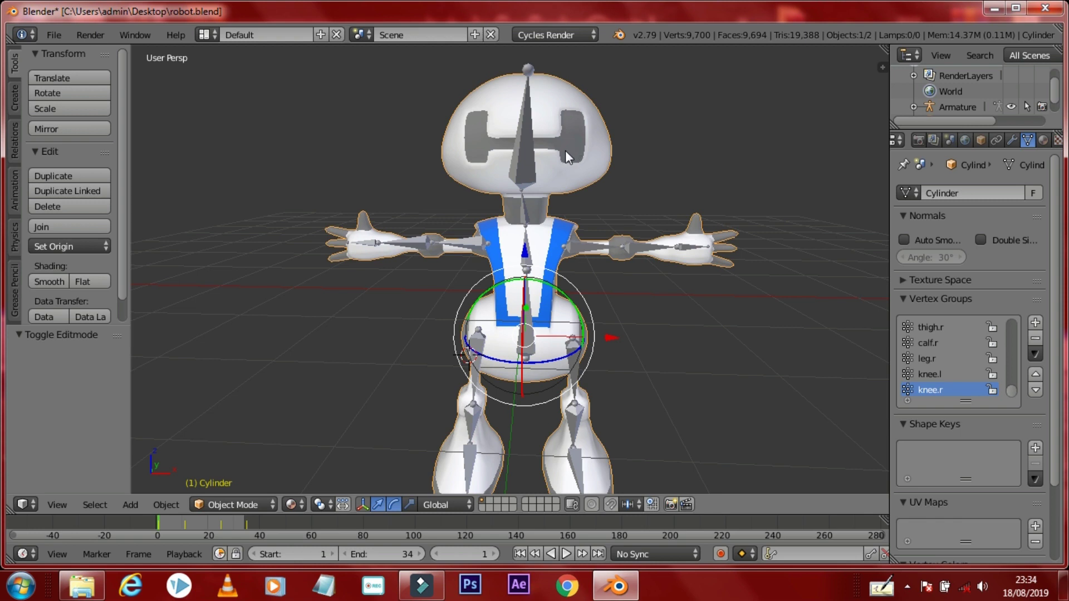
pyautogui.keyDown('shift'); pyautogui.rightClick(524, 163); pyautogui.keyUp('shift')
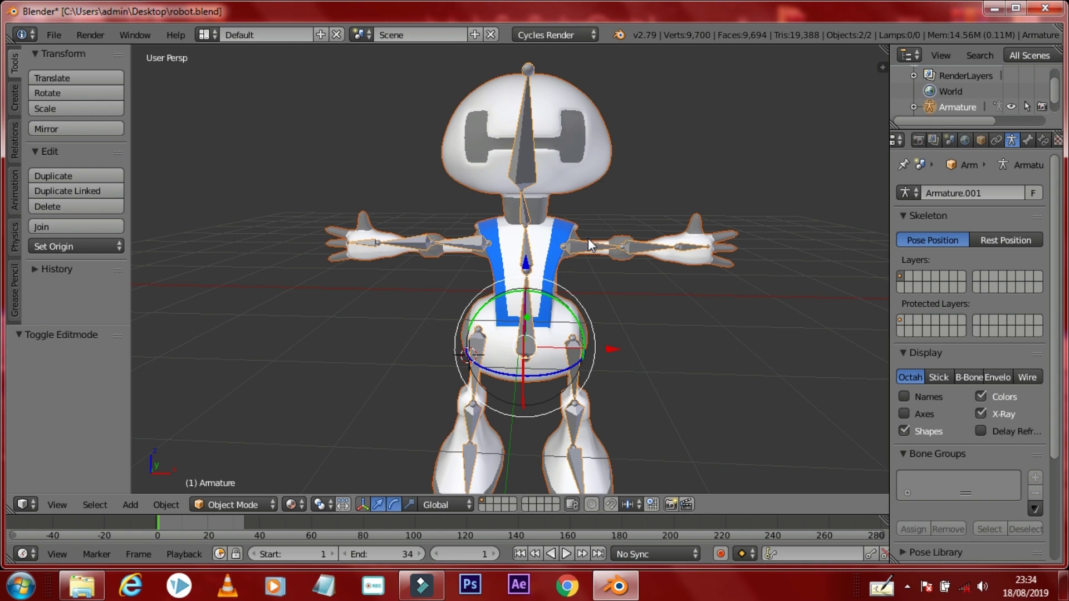
pyautogui.hotkey('ctrl', 'p')
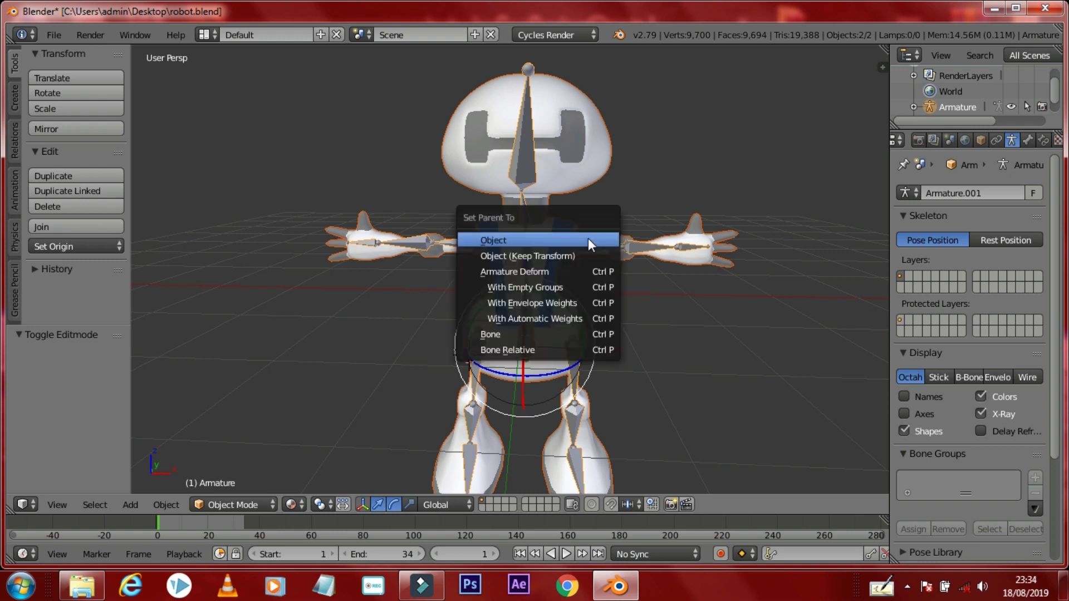
pyautogui.click(562, 319)
pyautogui.moveTo(565, 326); pyautogui.dragTo(577, 327, button='middle')
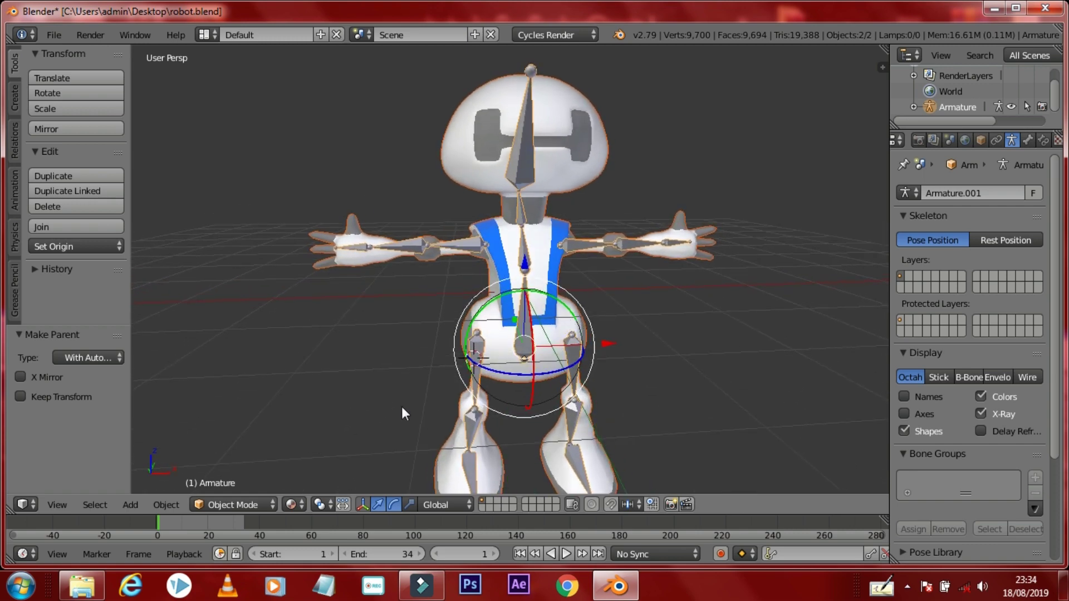
pyautogui.click(249, 508)
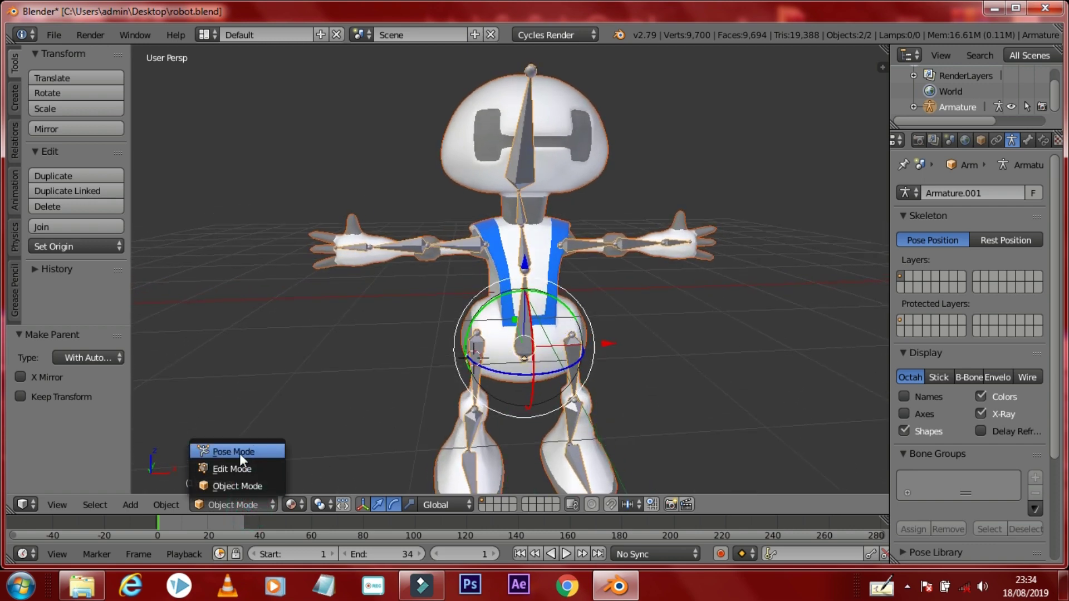
# - Put the armature in Pose Mode and try a head bone rotation, then cancel it
pyautogui.click(244, 451)
pyautogui.moveTo(386, 427)
pyautogui.mouseDown(button='middle')
pyautogui.moveTo(405, 423)
pyautogui.moveTo(519, 295)
pyautogui.mouseUp(button='middle')
pyautogui.rightClick(523, 77)
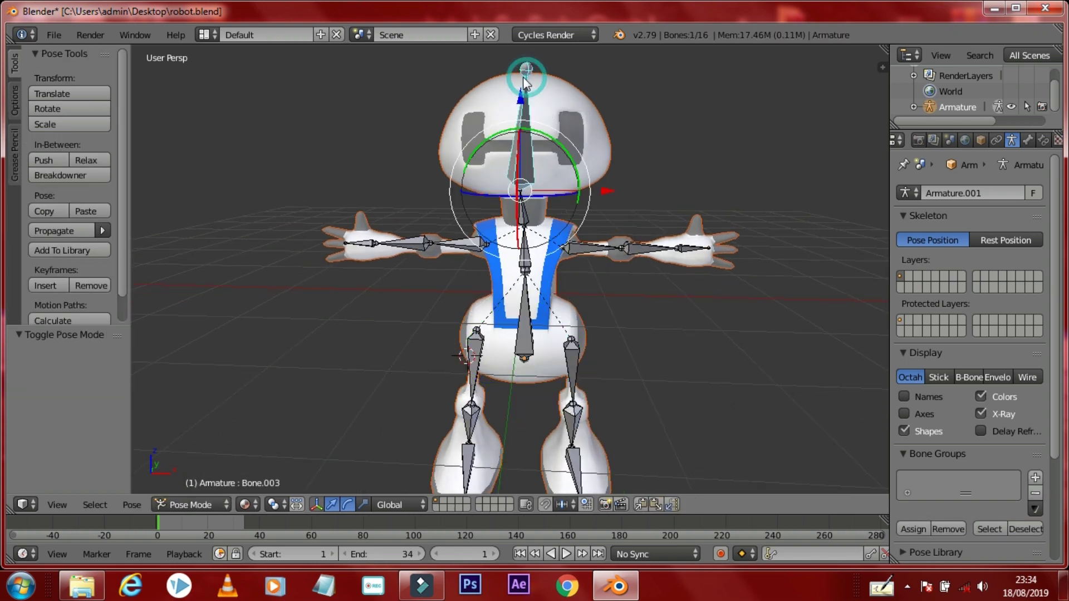
pyautogui.press('r')
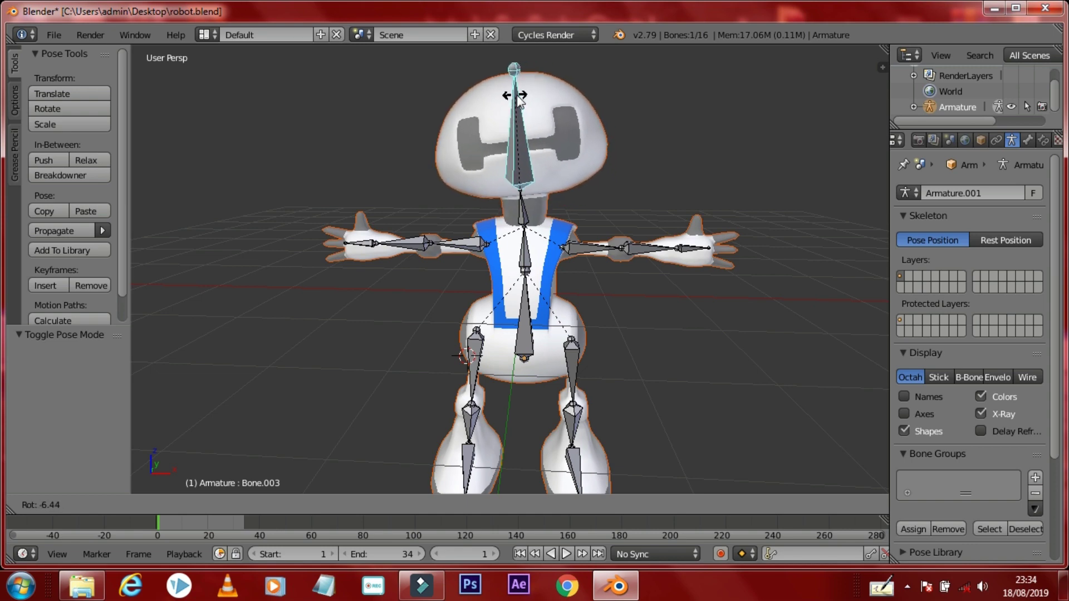
pyautogui.press('Escape')
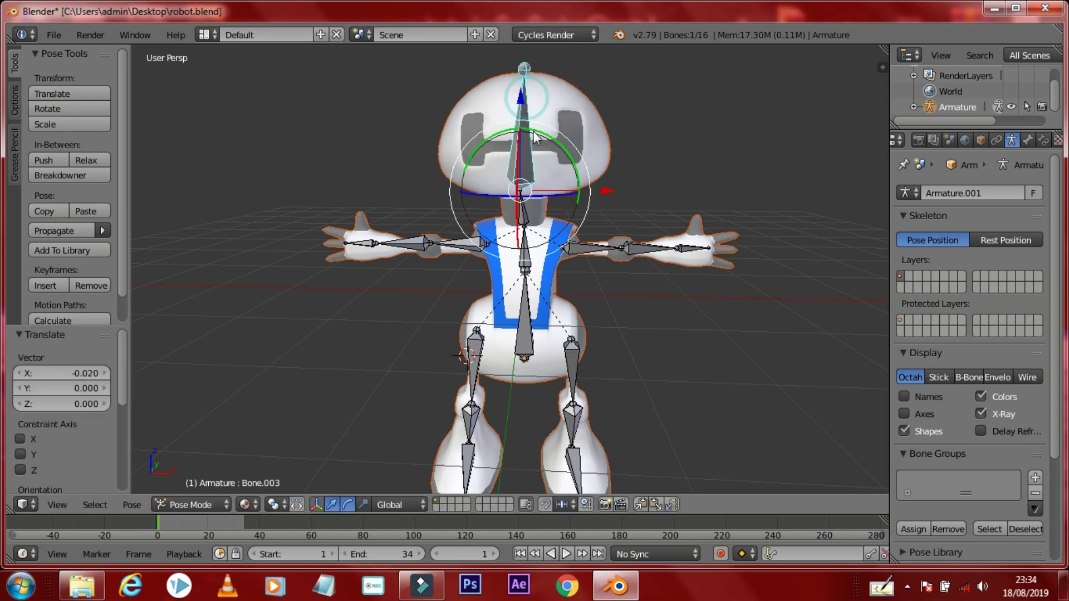
pyautogui.scroll(-1, 540, 151)
# - Test-rotate the left hand bone and the spine bone on Y, cancelling both
pyautogui.rightClick(633, 229)
pyautogui.moveTo(633, 230); pyautogui.dragTo(390, 229, button='middle')
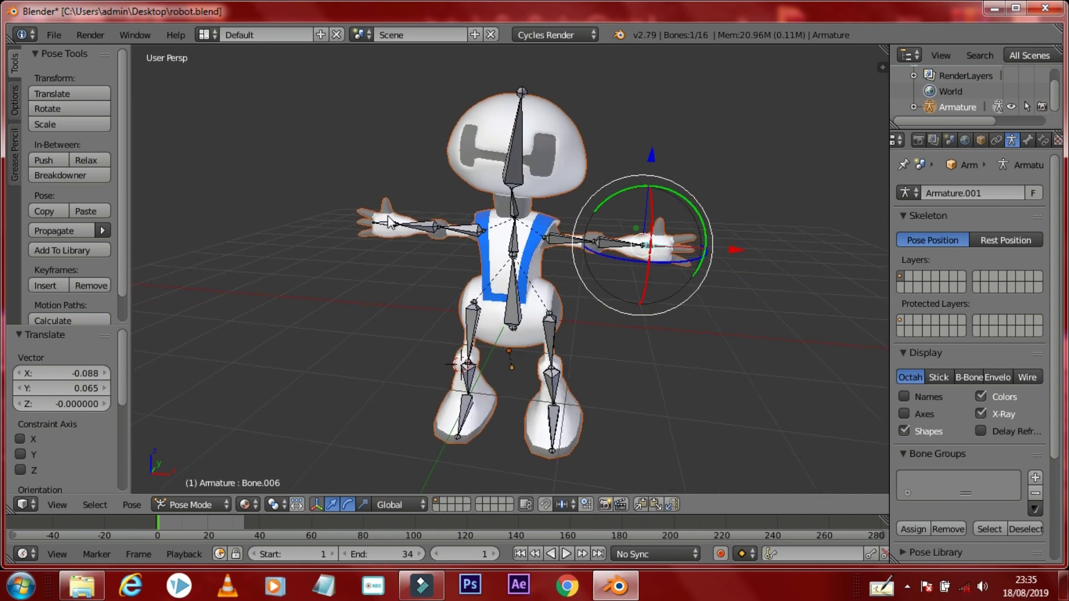
pyautogui.rightClick(390, 233)
pyautogui.press('r')
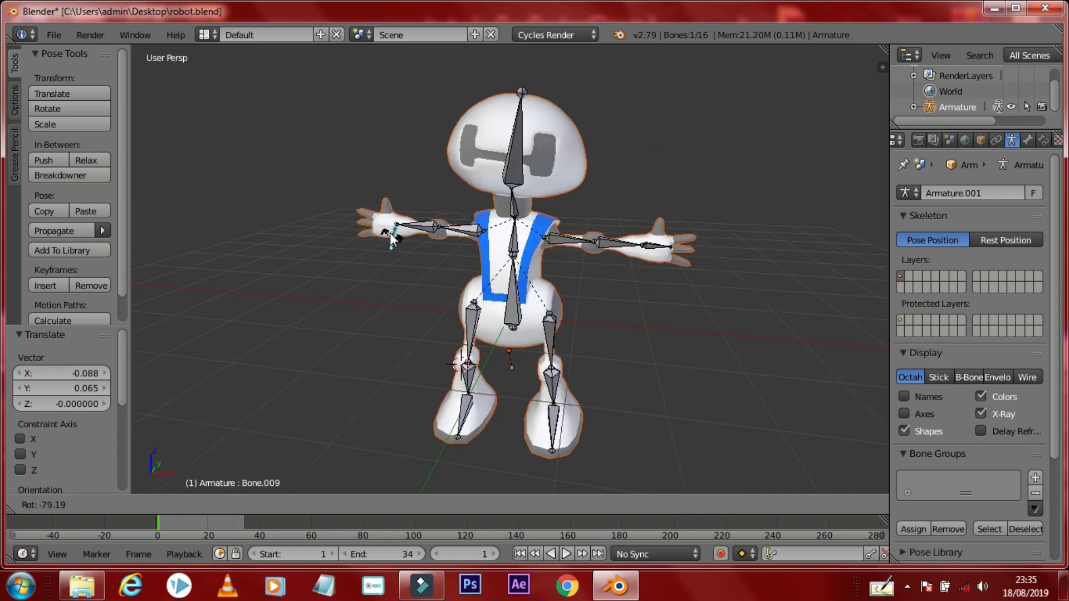
pyautogui.press('Escape')
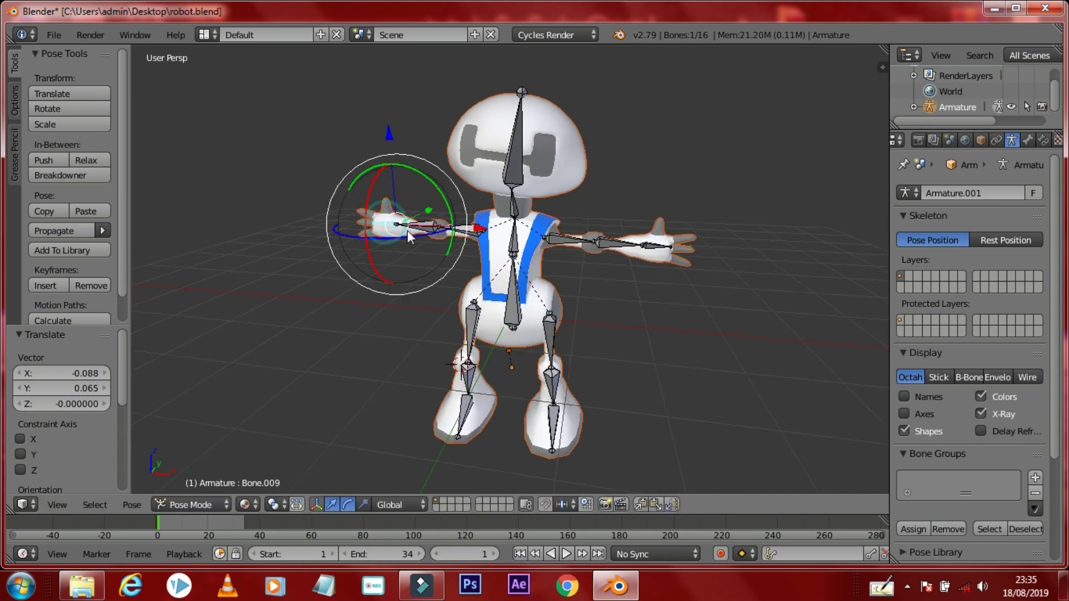
pyautogui.moveTo(469, 248); pyautogui.dragTo(495, 253, button='middle')
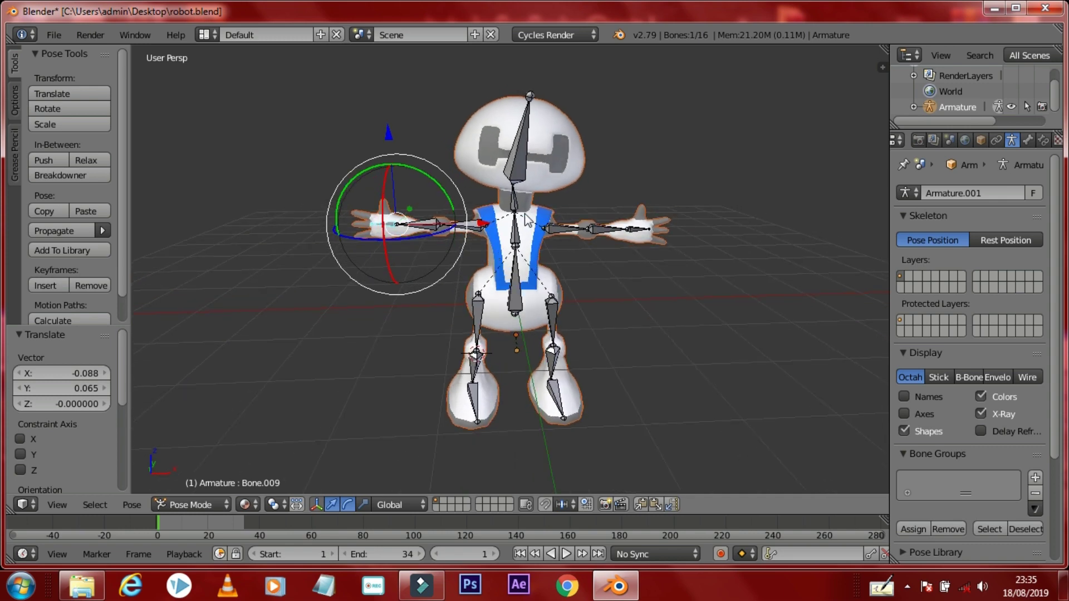
pyautogui.rightClick(532, 250)
pyautogui.press('r')
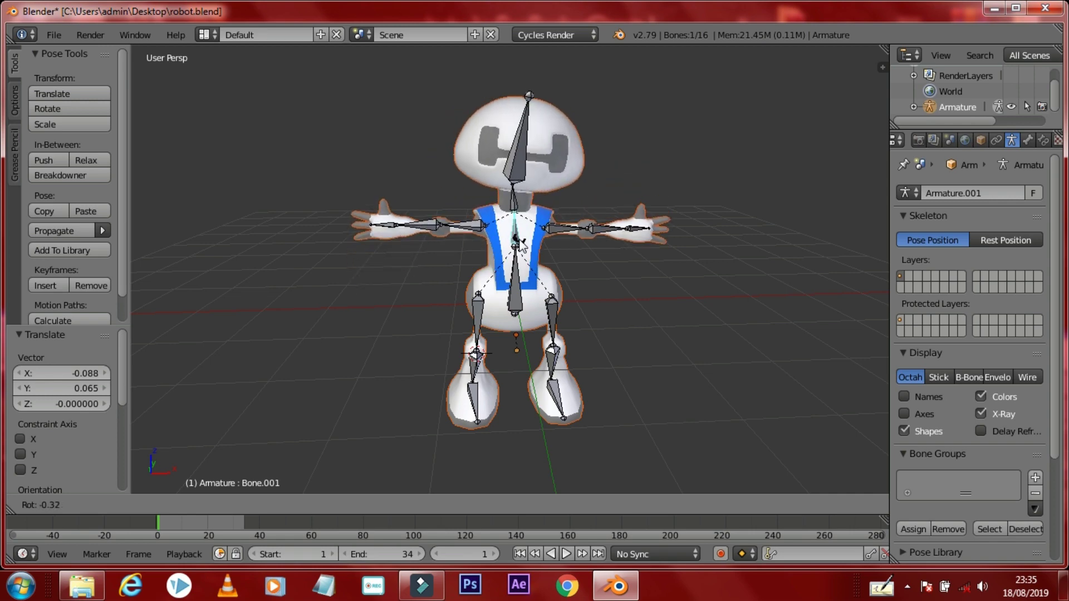
pyautogui.press('y')
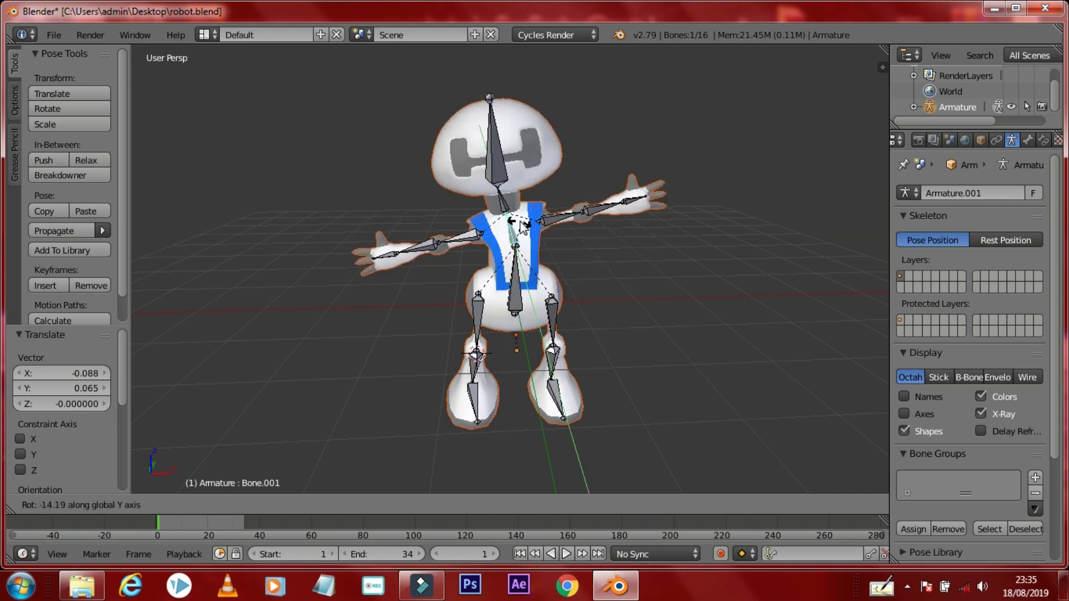
pyautogui.press('Escape')
# - Tilt the head bone about the X axis, then turn it about Z
pyautogui.moveTo(579, 213); pyautogui.dragTo(529, 153, button='middle')
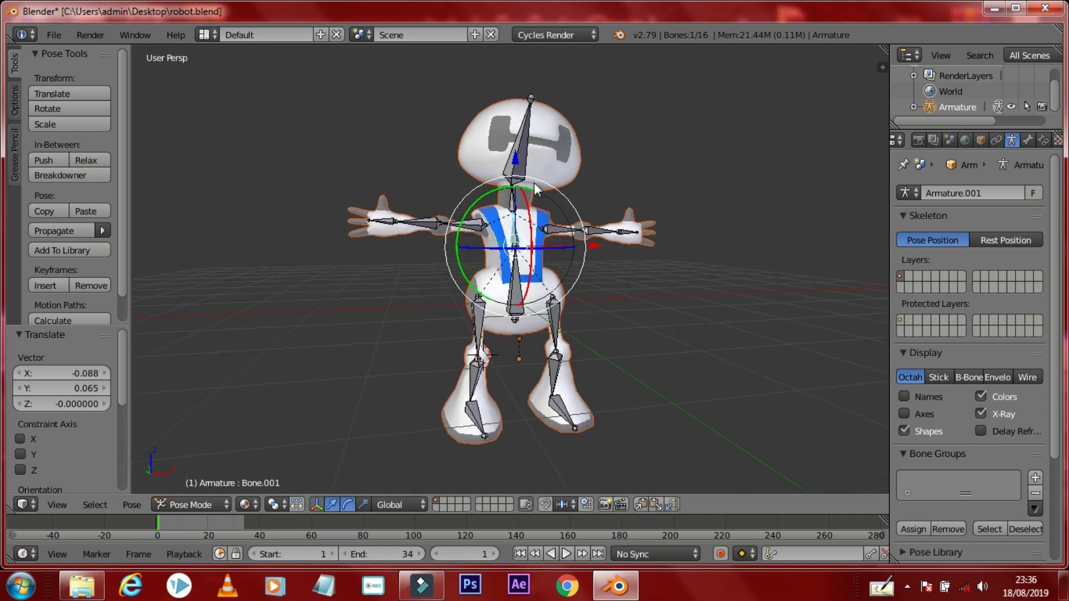
pyautogui.rightClick(529, 153)
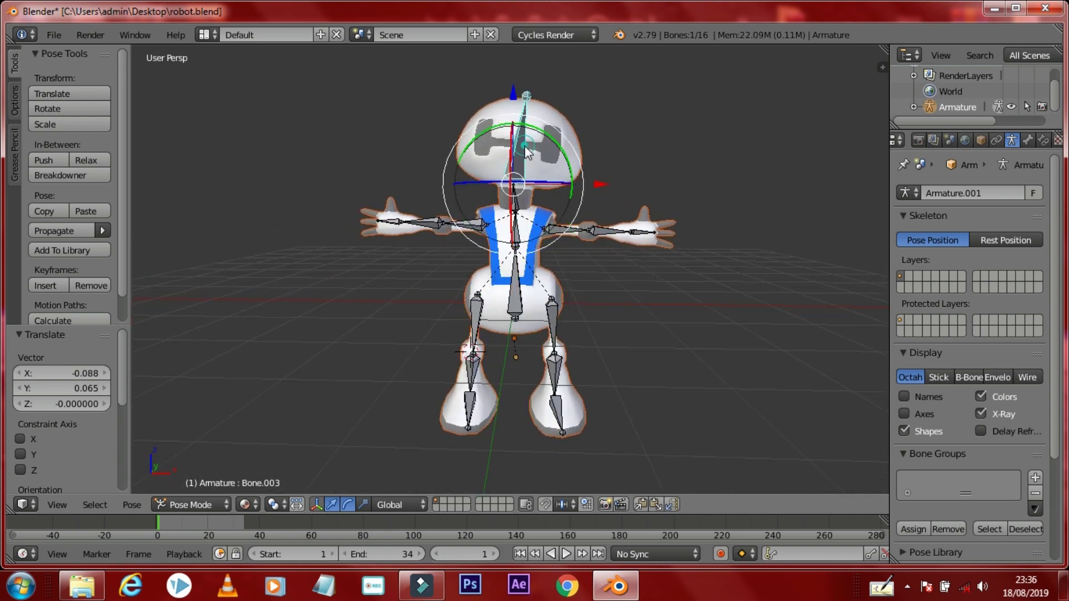
pyautogui.moveTo(529, 153); pyautogui.dragTo(493, 156, button='middle')
pyautogui.press('r')
pyautogui.press('x')
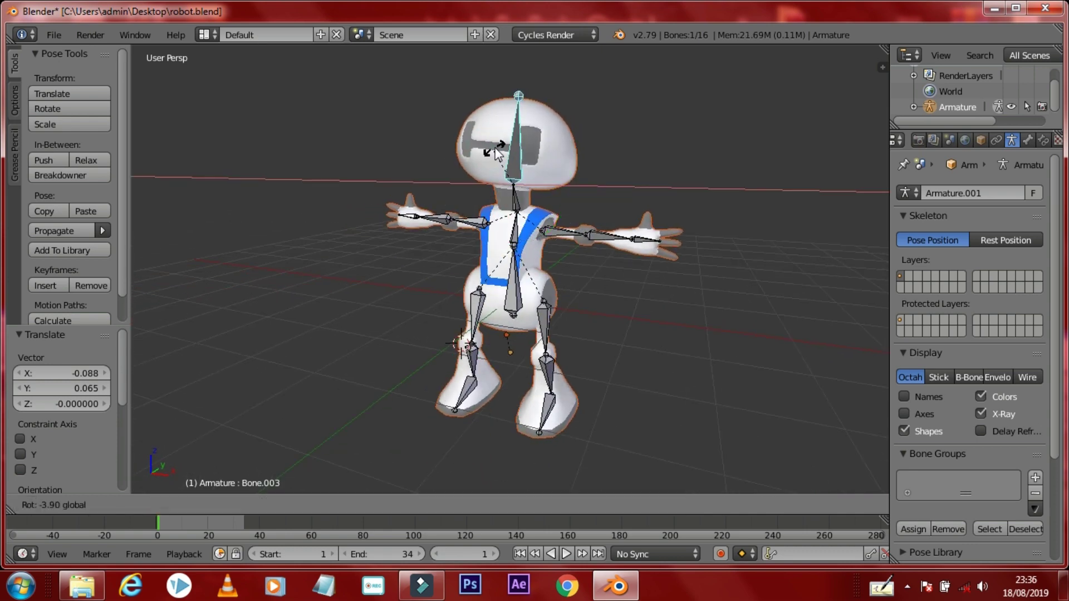
pyautogui.click(501, 174)
pyautogui.press('r')
pyautogui.press('z')
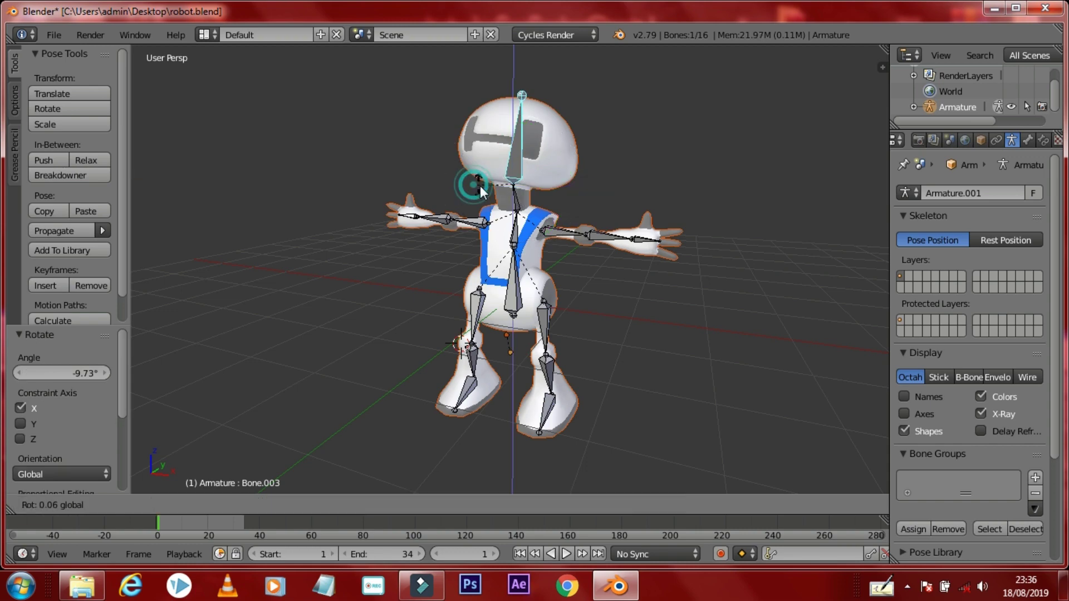
pyautogui.click(509, 229)
# - Adjust the head bone further about the Y, X and Z axes
pyautogui.moveTo(509, 228); pyautogui.dragTo(498, 188, button='middle')
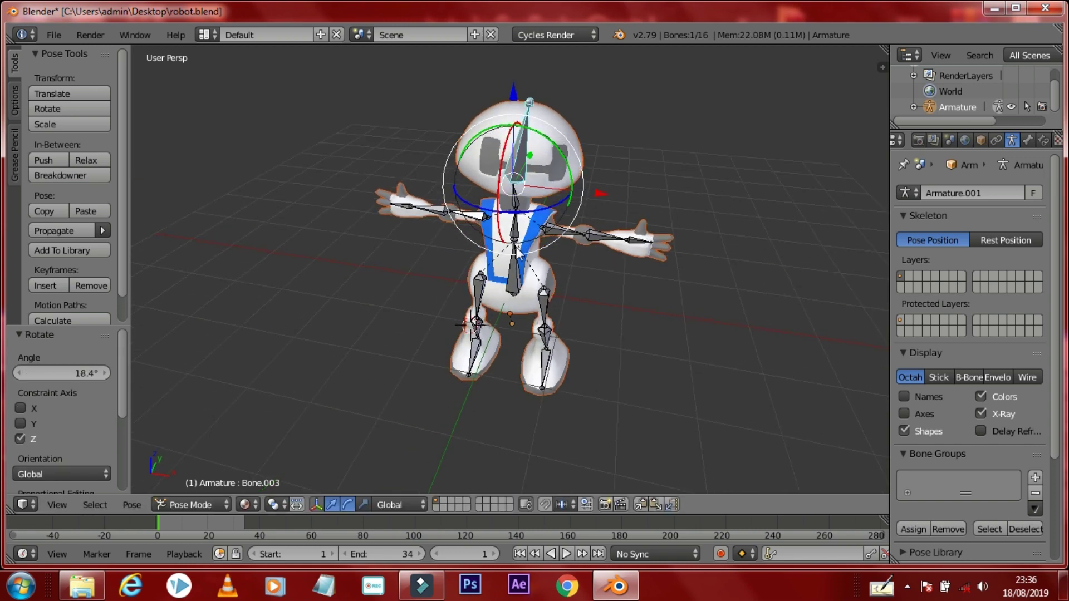
pyautogui.moveTo(485, 136)
pyautogui.mouseDown()
pyautogui.moveTo(473, 147)
pyautogui.moveTo(515, 148)
pyautogui.mouseUp()
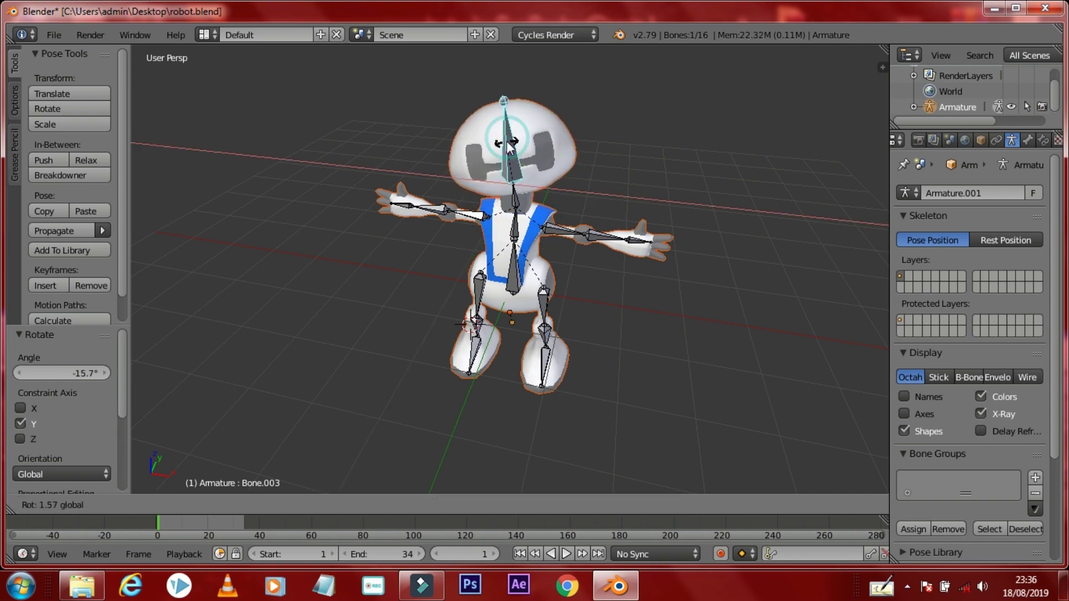
pyautogui.moveTo(540, 188); pyautogui.dragTo(566, 166, button='middle')
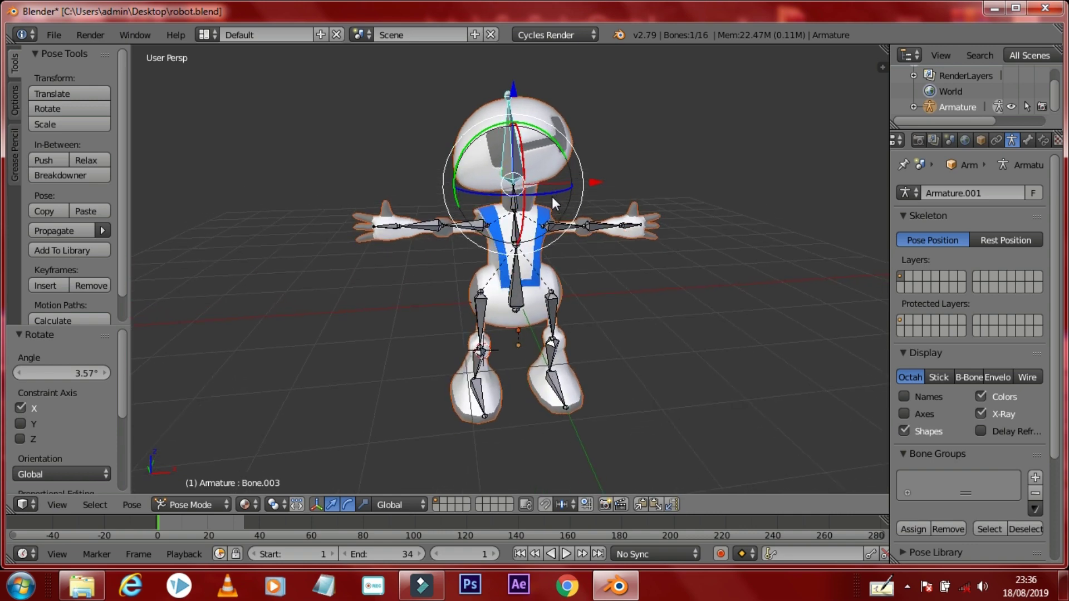
pyautogui.moveTo(547, 198); pyautogui.dragTo(543, 199)
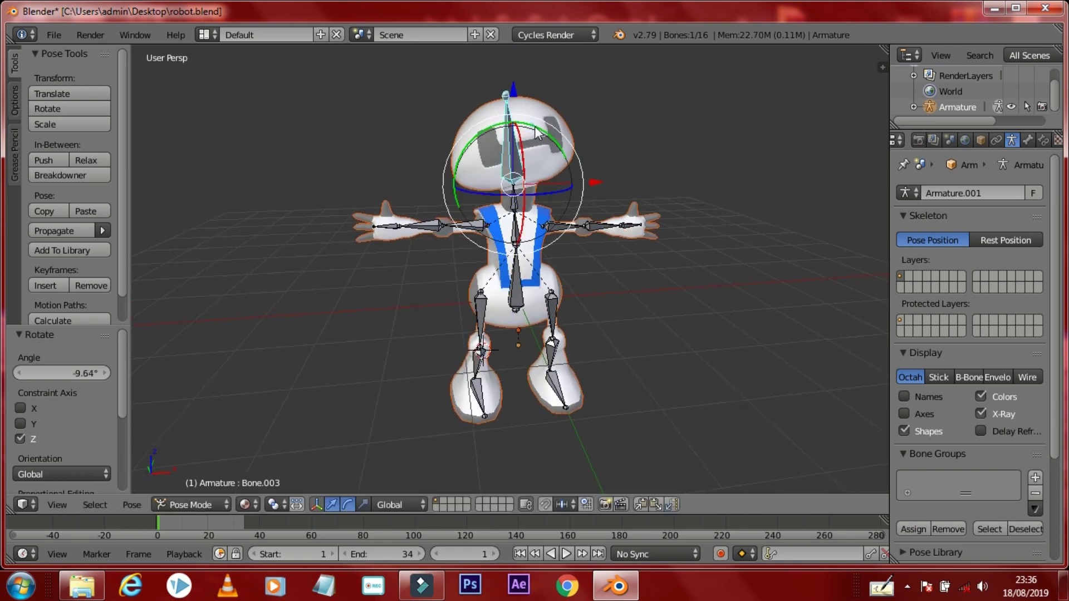
pyautogui.moveTo(522, 126); pyautogui.dragTo(516, 137)
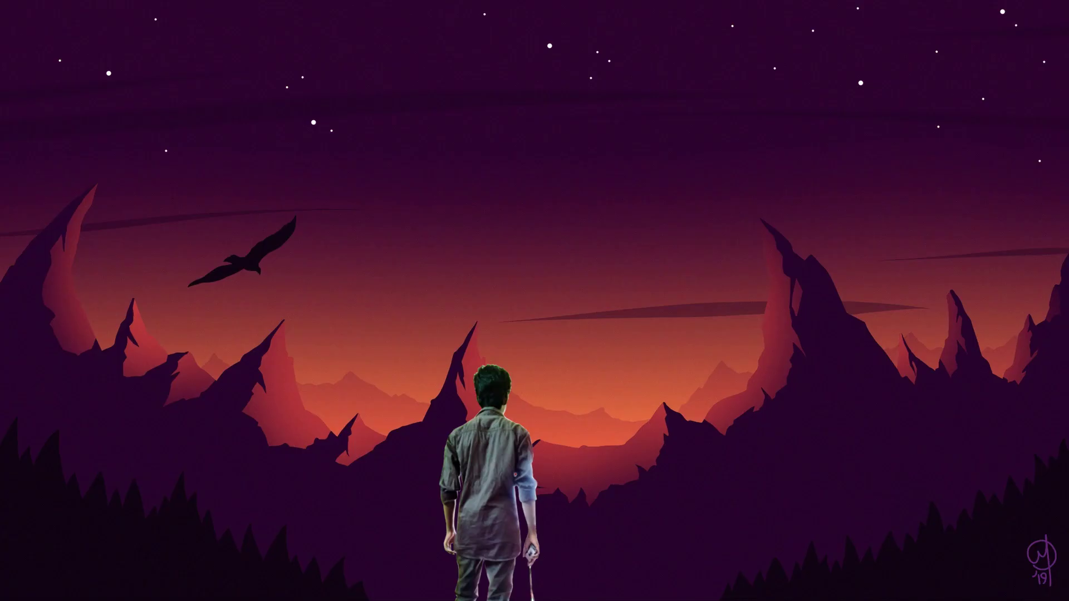